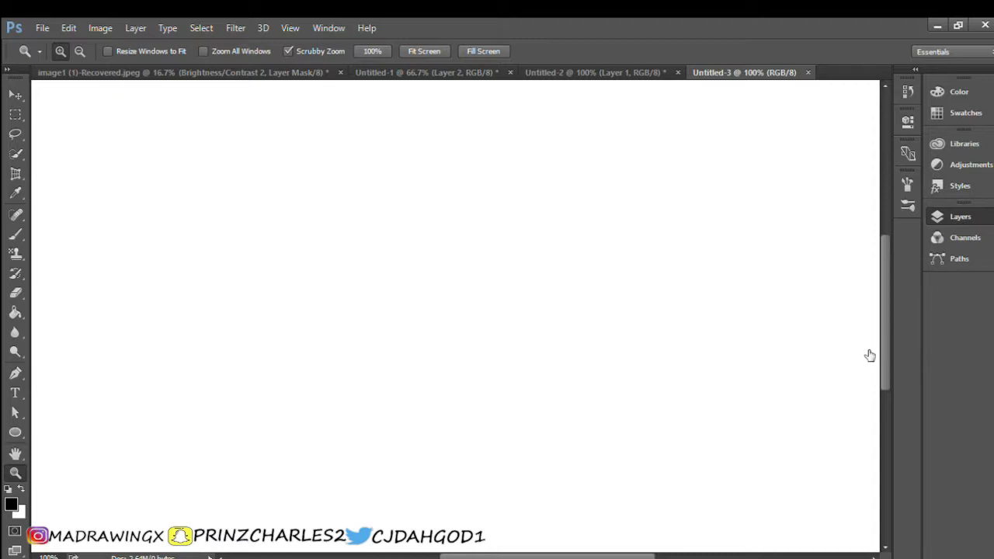
{"action": "key", "text": "ctrl+g"}
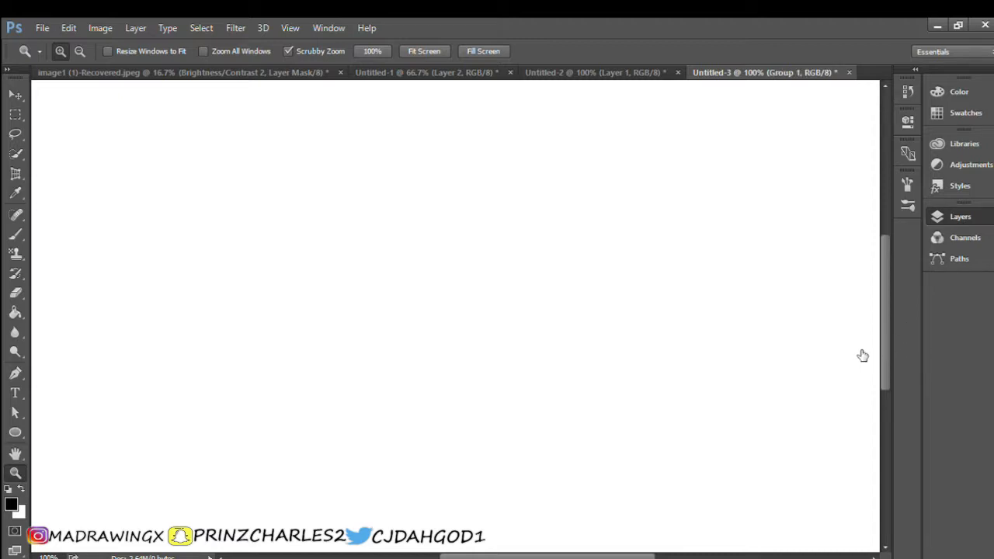
{"action": "key", "text": "ctrl+g"}
{"action": "key", "text": "ctrl+alt+z"}
{"action": "key", "text": "ctrl+alt+z"}
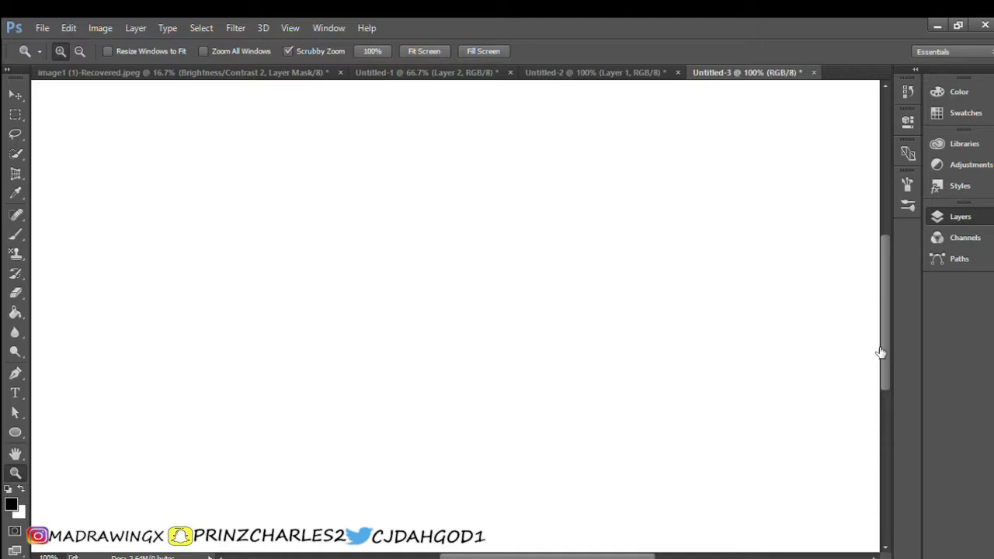
Step: Make Layer 1 the active layer of the blank document
{"action": "key", "text": "ctrl+alt+z"}
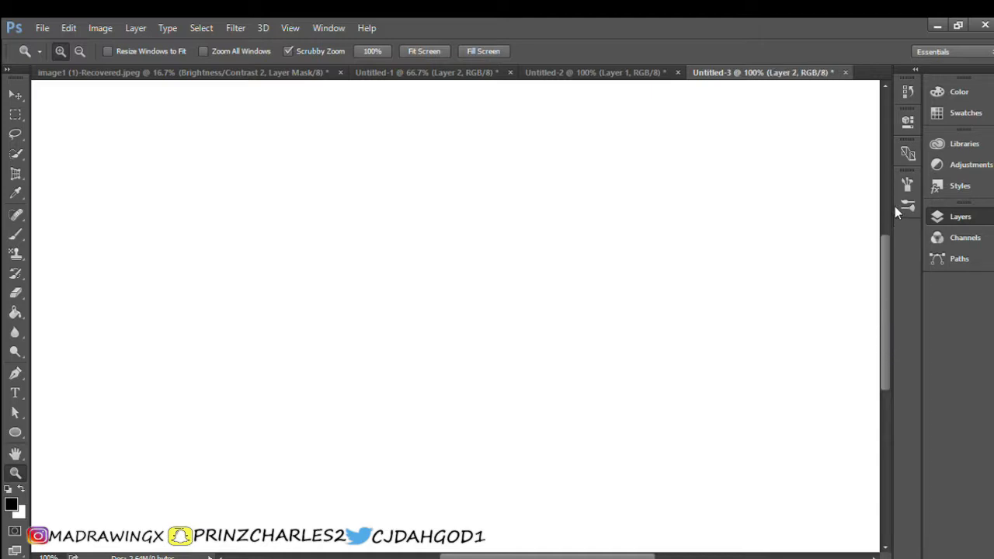
{"action": "key", "text": "ctrl+alt+z"}
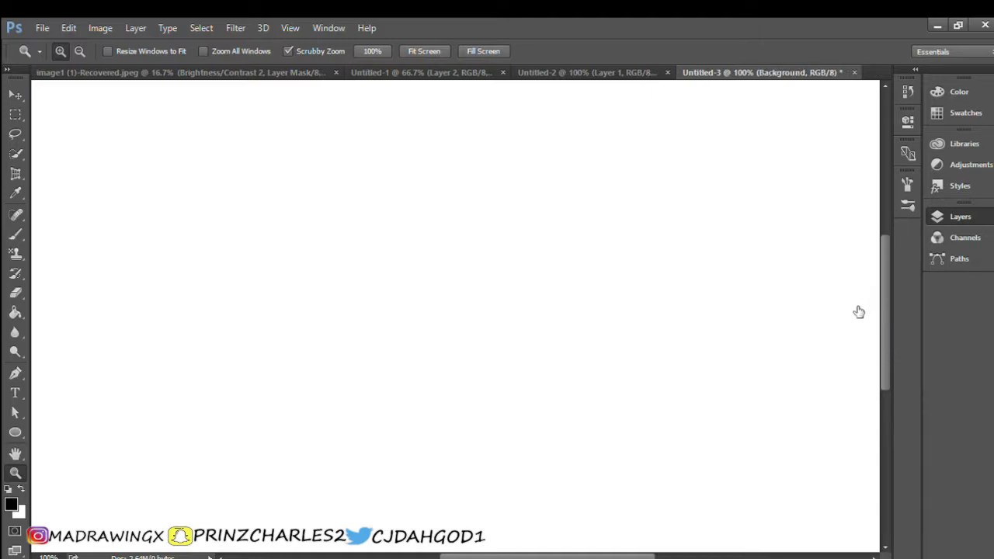
{"action": "key", "text": "ctrl+alt+z"}
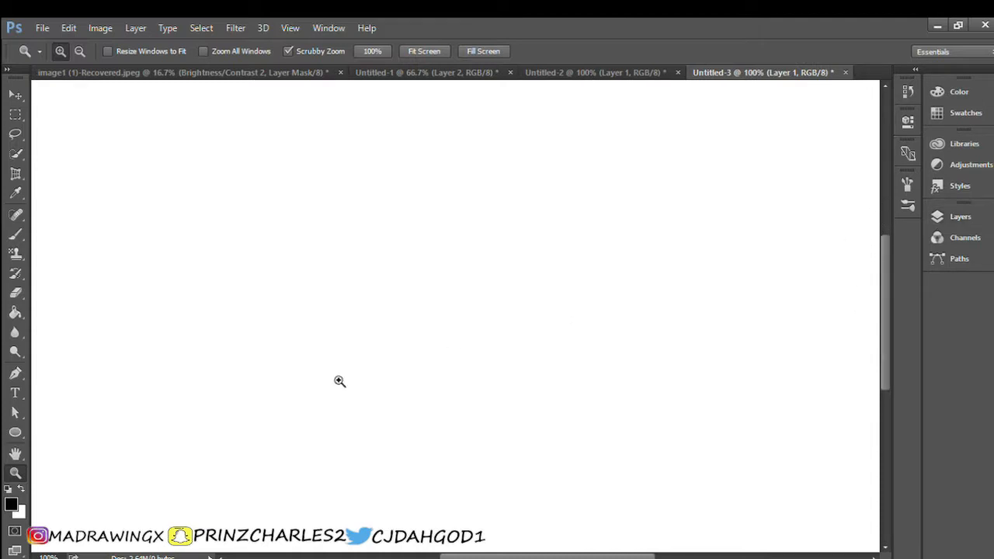
Step: Set the foreground colour to dark blue and sketch a tall oval for the left eye with a size 6 brush
{"action": "key", "text": "i"}
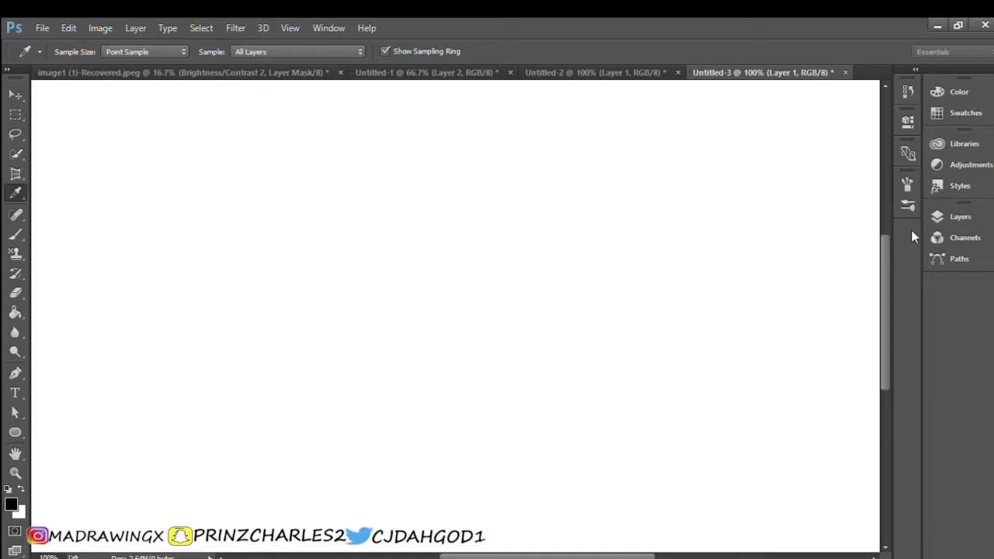
{"action": "key", "text": "z"}
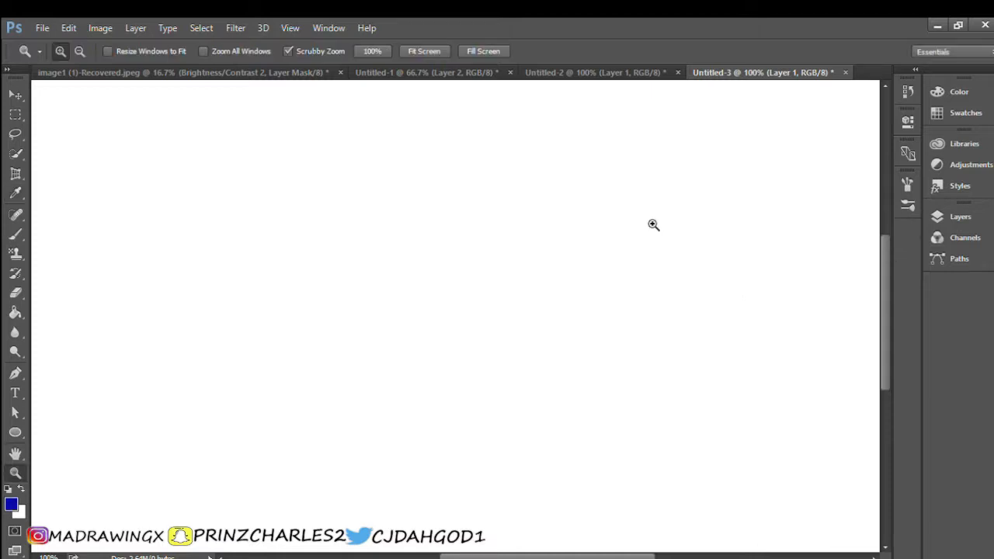
{"action": "left_click", "coordinate": [16, 234]}
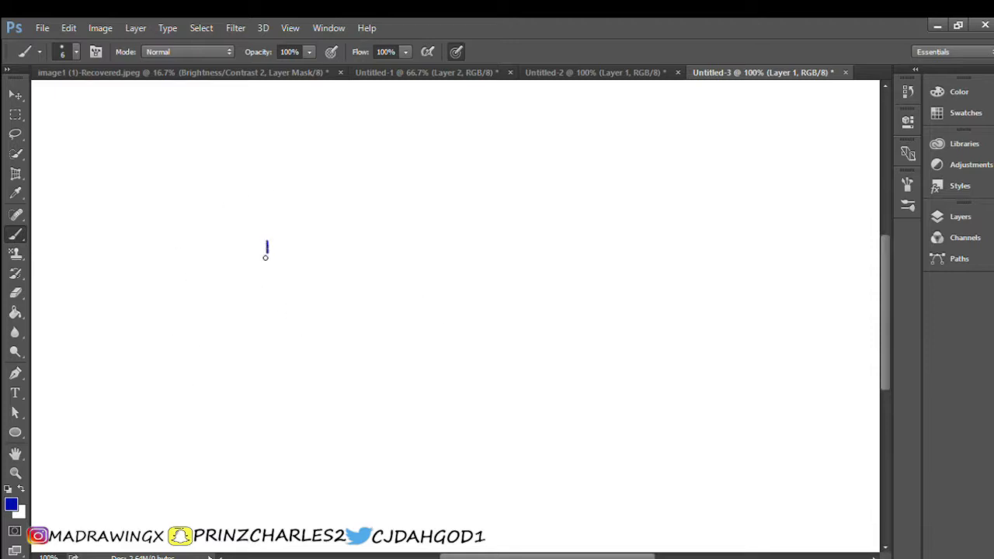
{"action": "mouse_move", "coordinate": [265, 257]}
{"action": "left_mouse_down"}
{"action": "mouse_move", "coordinate": [278, 359]}
{"action": "mouse_move", "coordinate": [252, 250]}
{"action": "left_mouse_up"}
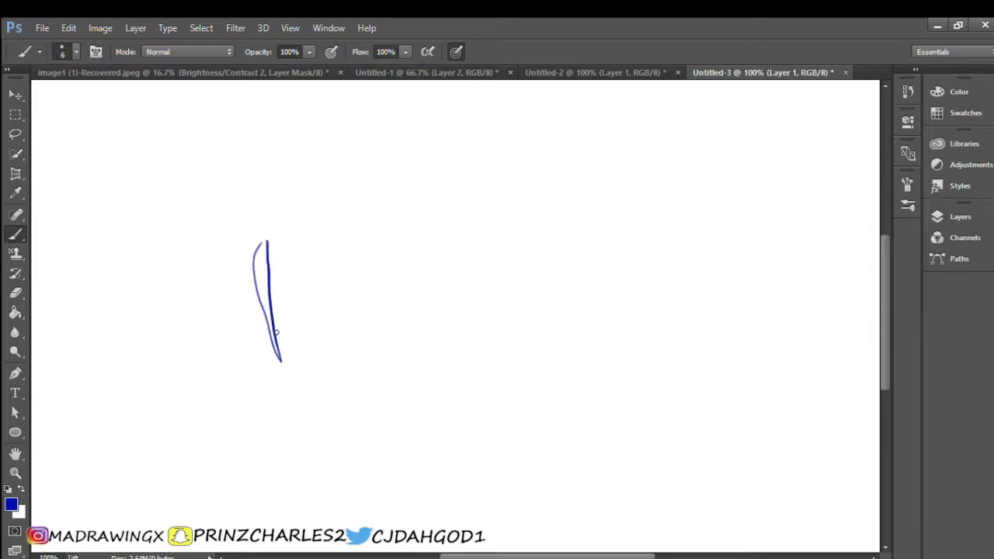
{"action": "left_click_drag", "start_coordinate": [277, 333], "coordinate": [278, 251]}
{"action": "left_click_drag", "start_coordinate": [261, 294], "coordinate": [349, 242]}
{"action": "mouse_move", "coordinate": [277, 253]}
{"action": "left_mouse_down"}
{"action": "mouse_move", "coordinate": [372, 259]}
{"action": "mouse_move", "coordinate": [391, 280]}
{"action": "mouse_move", "coordinate": [381, 326]}
{"action": "left_mouse_up"}
{"action": "mouse_move", "coordinate": [387, 291]}
{"action": "left_mouse_down"}
{"action": "mouse_move", "coordinate": [289, 370]}
{"action": "mouse_move", "coordinate": [324, 383]}
{"action": "mouse_move", "coordinate": [361, 285]}
{"action": "left_mouse_up"}
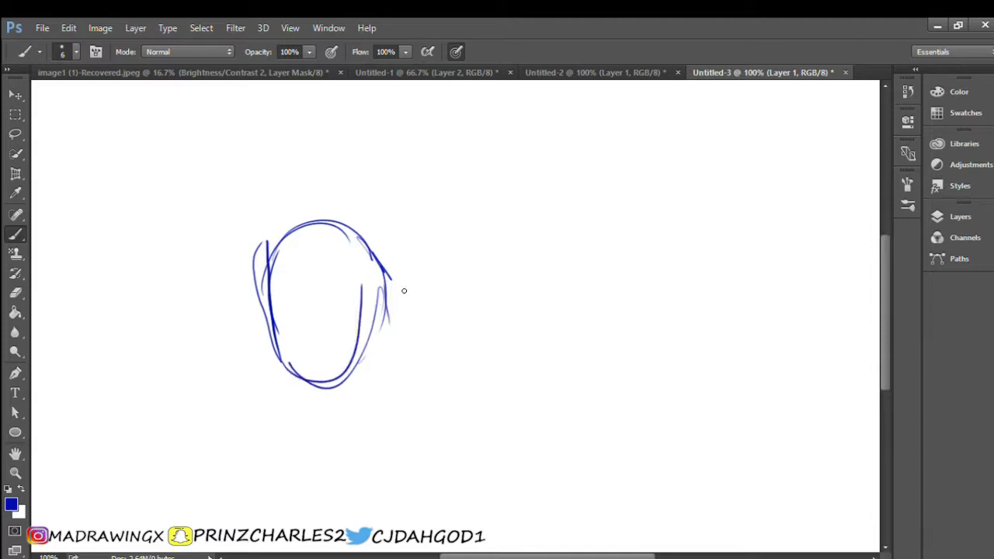
Step: Sketch a second tall oval for the right eye, touching the right side of the first oval
{"action": "mouse_move", "coordinate": [389, 278]}
{"action": "left_mouse_down"}
{"action": "mouse_move", "coordinate": [427, 205]}
{"action": "mouse_move", "coordinate": [464, 231]}
{"action": "left_mouse_up"}
{"action": "left_click_drag", "start_coordinate": [383, 306], "coordinate": [427, 377]}
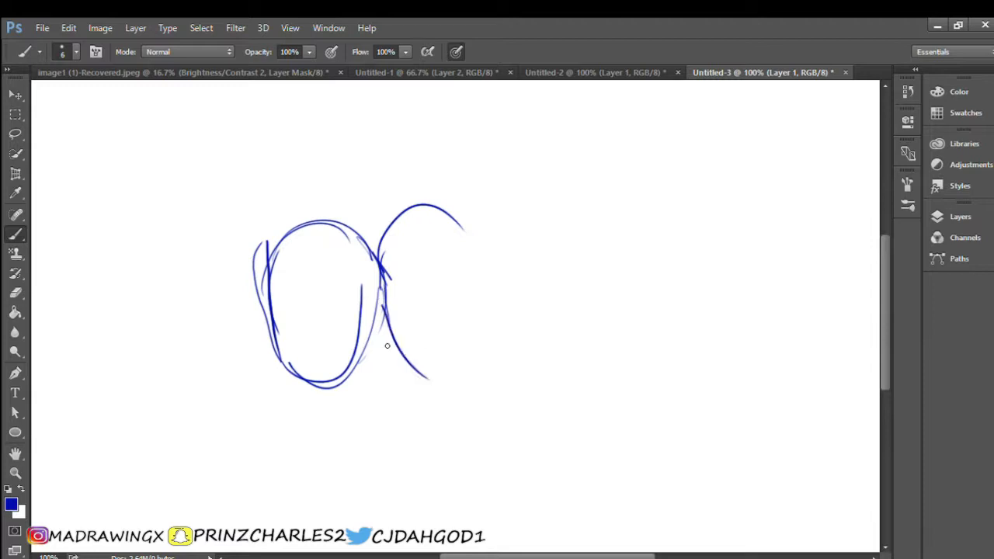
{"action": "mouse_move", "coordinate": [390, 350]}
{"action": "left_mouse_down"}
{"action": "mouse_move", "coordinate": [475, 332]}
{"action": "mouse_move", "coordinate": [468, 338]}
{"action": "left_mouse_up"}
{"action": "left_click_drag", "start_coordinate": [465, 282], "coordinate": [472, 338]}
{"action": "left_click_drag", "start_coordinate": [464, 241], "coordinate": [473, 350]}
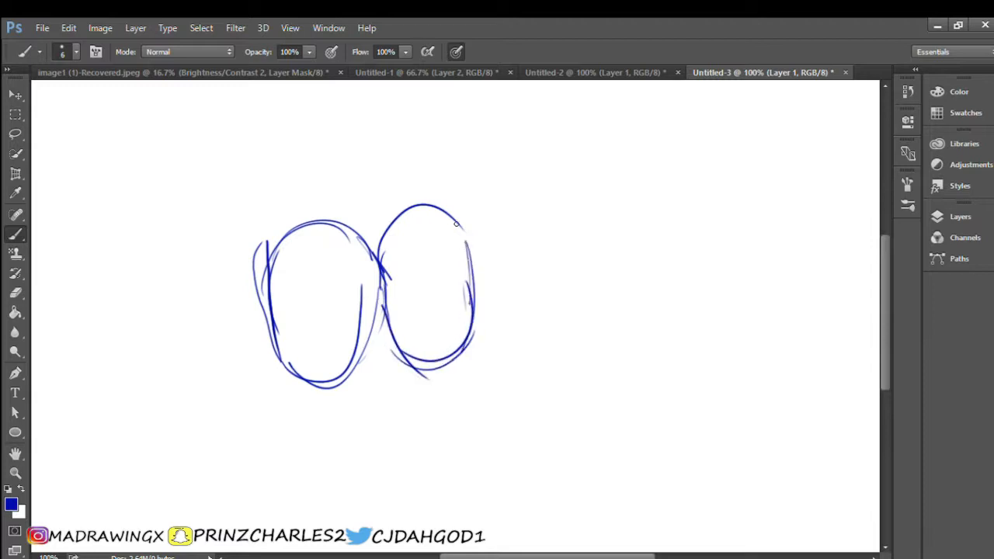
{"action": "left_click_drag", "start_coordinate": [456, 223], "coordinate": [469, 326]}
Step: Sketch a narrow curved pupil against the right inner edge of each eye
{"action": "mouse_move", "coordinate": [357, 237]}
{"action": "left_mouse_down"}
{"action": "mouse_move", "coordinate": [341, 275]}
{"action": "mouse_move", "coordinate": [353, 308]}
{"action": "left_mouse_up"}
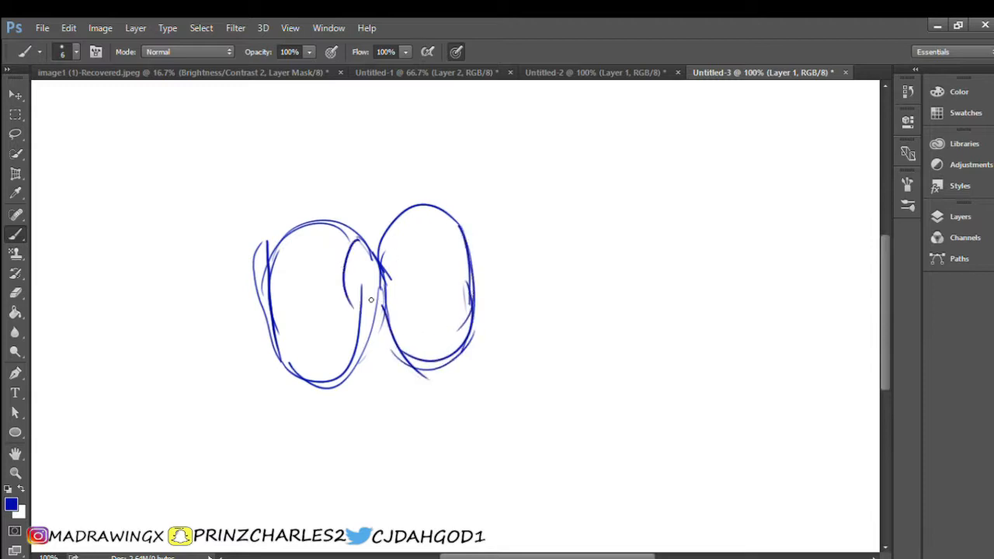
{"action": "left_click_drag", "start_coordinate": [354, 248], "coordinate": [382, 324]}
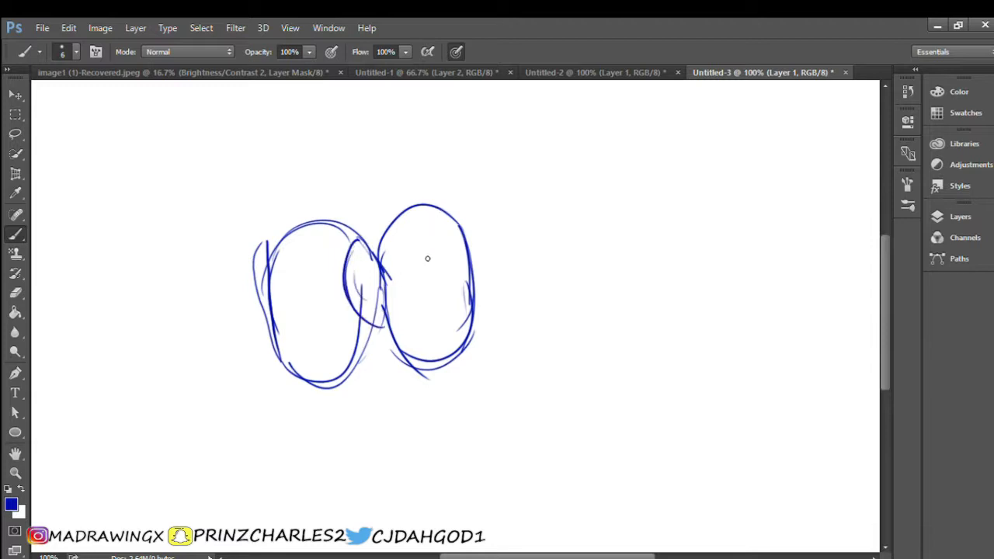
{"action": "left_click_drag", "start_coordinate": [433, 209], "coordinate": [471, 278]}
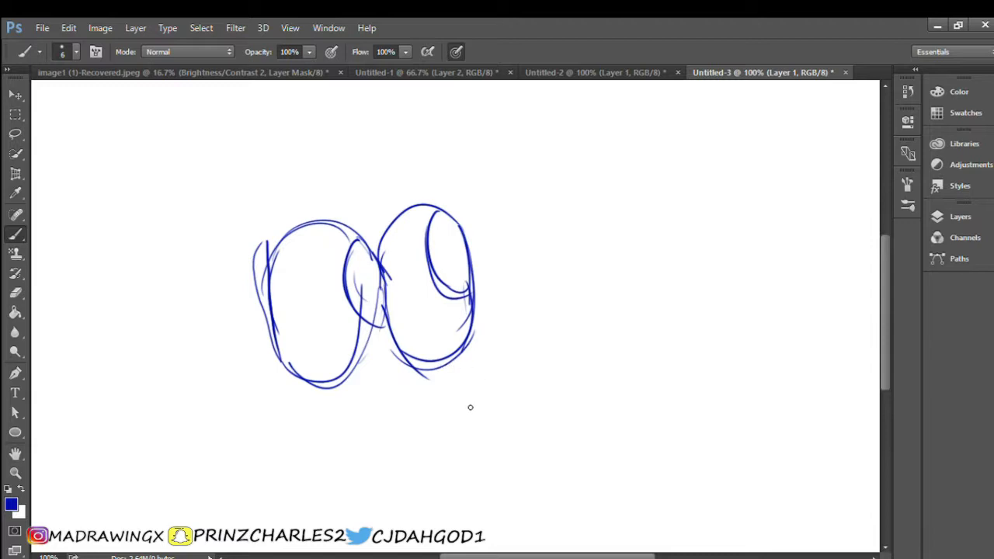
Step: Sketch the rounded snout below the eyes, curving down to a small circle and overlapping arcs at its lower left end
{"action": "mouse_move", "coordinate": [384, 354]}
{"action": "left_mouse_down"}
{"action": "mouse_move", "coordinate": [483, 401]}
{"action": "mouse_move", "coordinate": [399, 470]}
{"action": "mouse_move", "coordinate": [368, 471]}
{"action": "mouse_move", "coordinate": [332, 443]}
{"action": "mouse_move", "coordinate": [309, 473]}
{"action": "mouse_move", "coordinate": [296, 449]}
{"action": "left_mouse_up"}
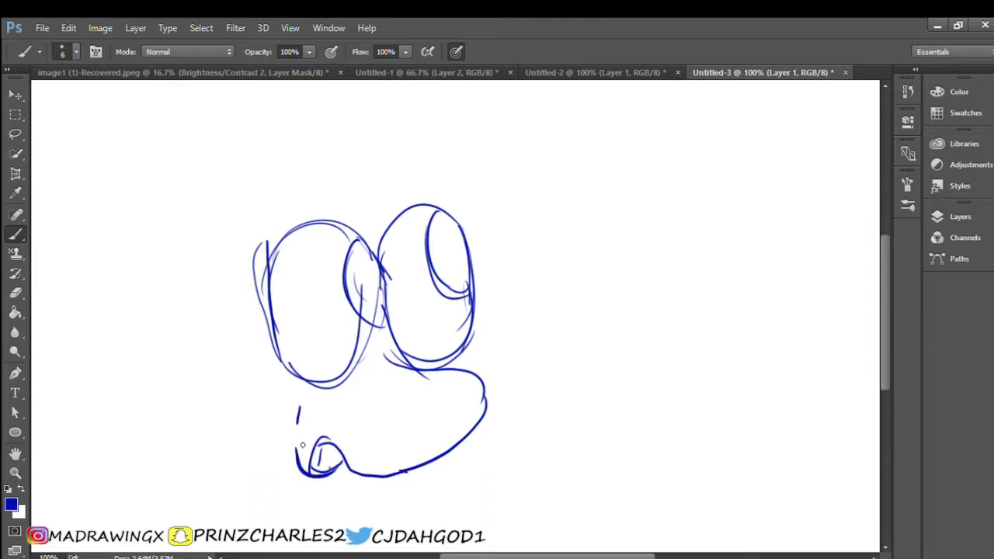
{"action": "left_click_drag", "start_coordinate": [305, 403], "coordinate": [309, 474]}
{"action": "left_click_drag", "start_coordinate": [299, 416], "coordinate": [299, 464]}
{"action": "left_click_drag", "start_coordinate": [309, 406], "coordinate": [297, 493]}
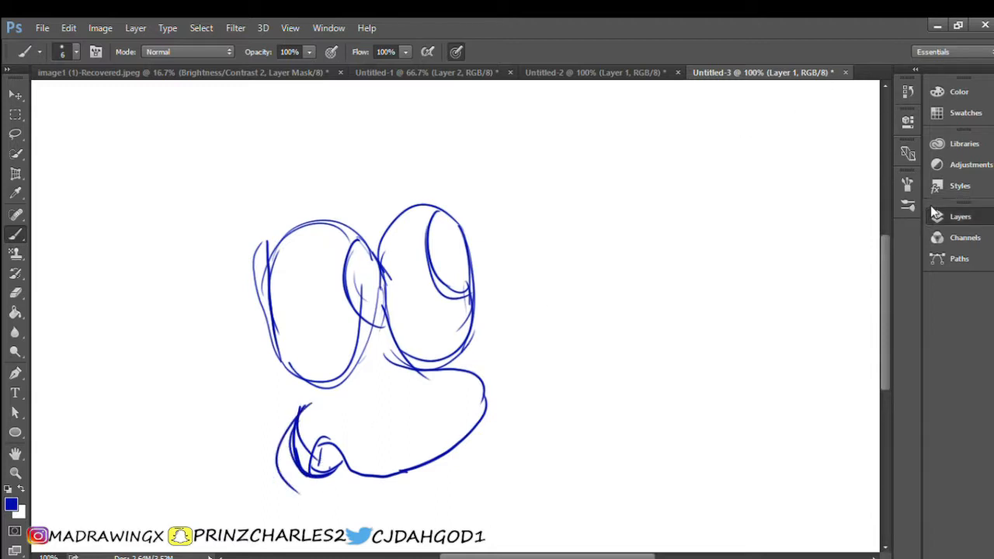
Step: Lower the opacity of the blue sketch layer and add a new layer above it for the line art
{"action": "left_click", "coordinate": [881, 254]}
{"action": "left_click", "coordinate": [827, 295]}
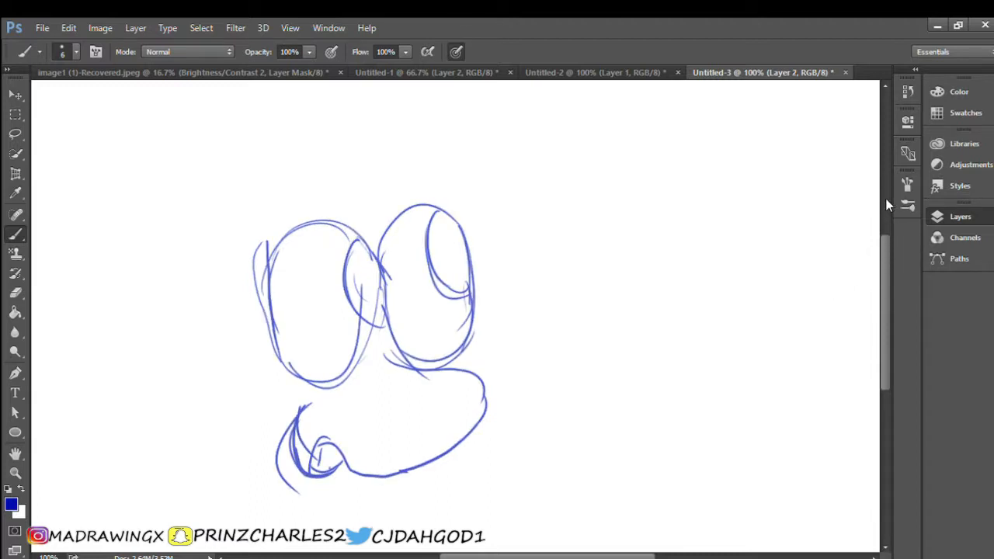
Step: Ink the left eye, its pupil, the right eye and the snout on Layer 2 in black with a size 6 brush
{"action": "left_click", "coordinate": [15, 471]}
{"action": "left_click", "coordinate": [373, 341]}
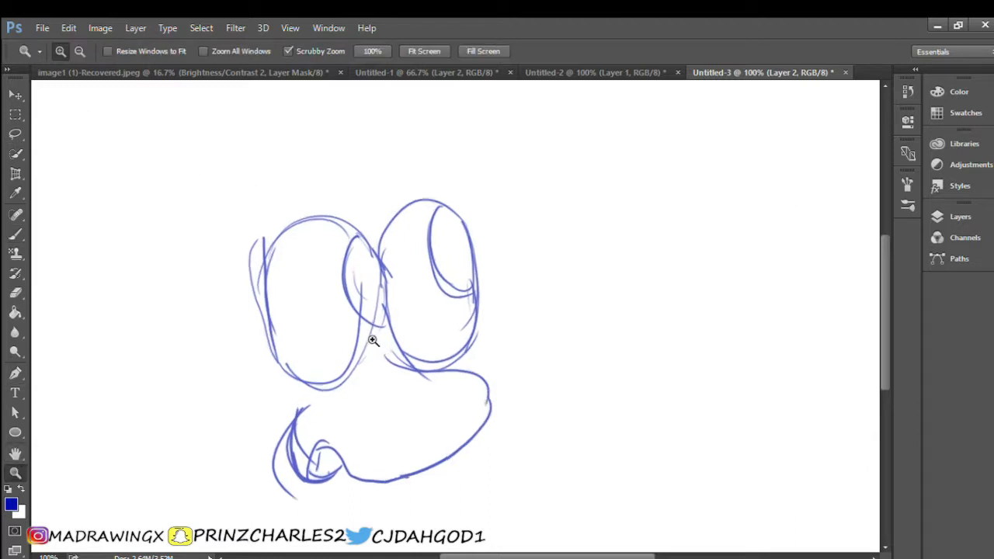
{"action": "left_click", "coordinate": [372, 341]}
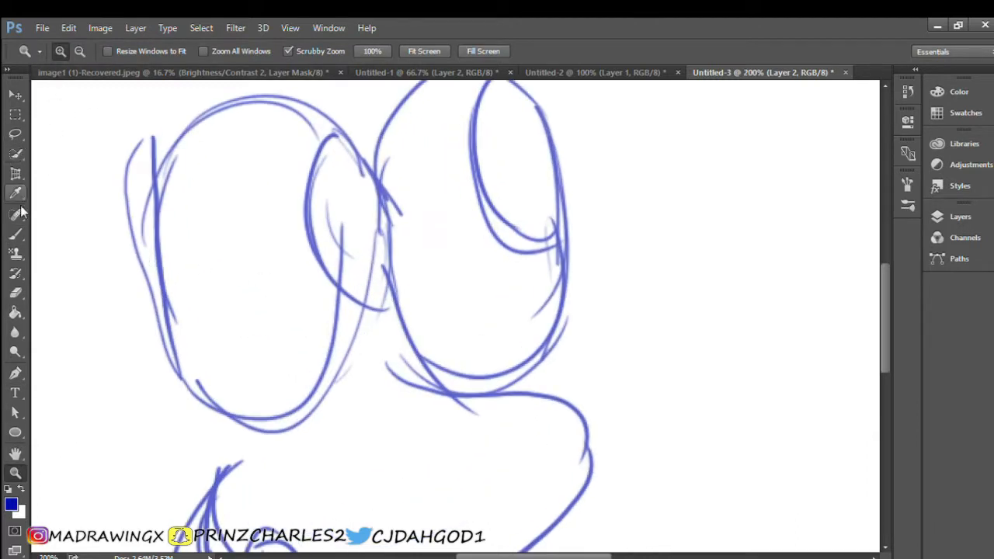
{"action": "left_click", "coordinate": [16, 234]}
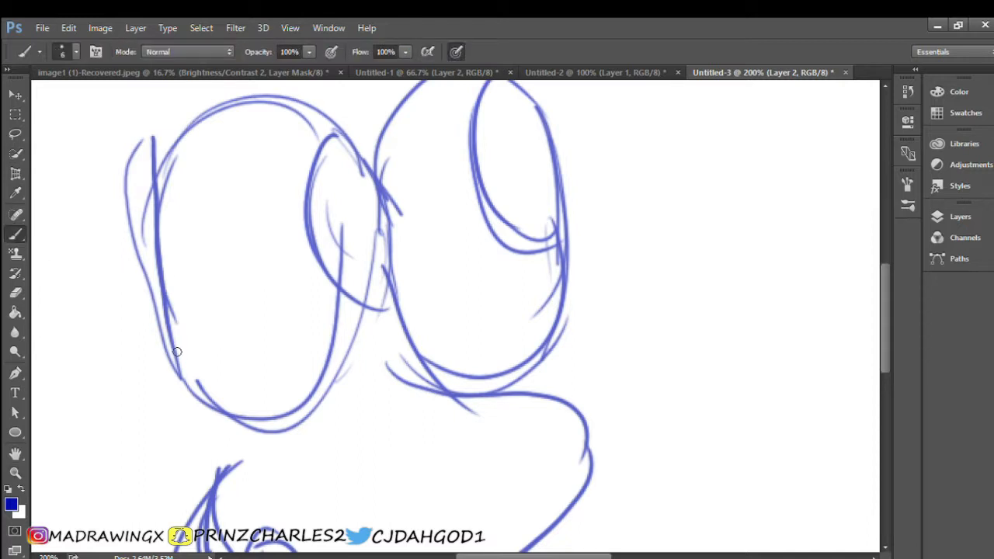
{"action": "mouse_move", "coordinate": [184, 370]}
{"action": "left_mouse_down"}
{"action": "mouse_move", "coordinate": [160, 340]}
{"action": "mouse_move", "coordinate": [143, 286]}
{"action": "left_mouse_up"}
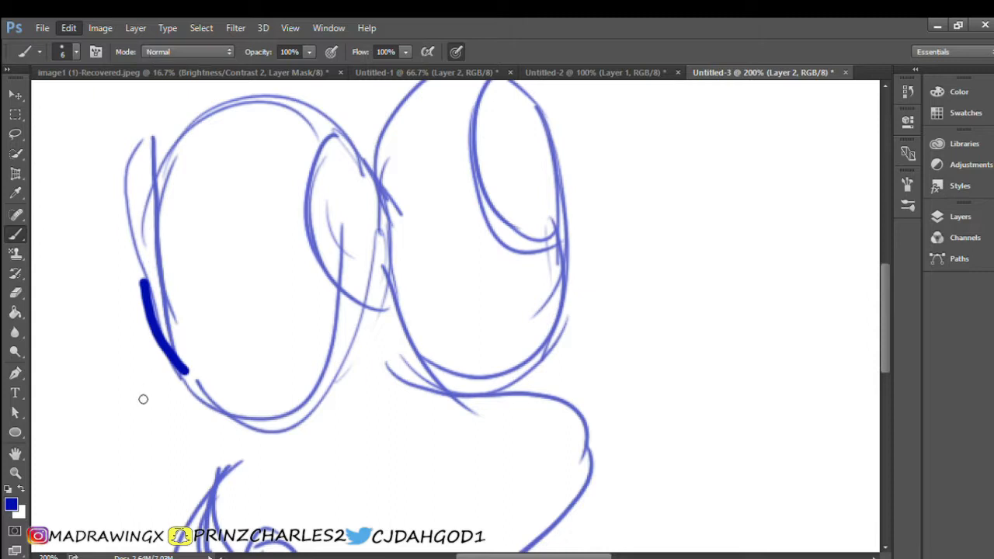
{"action": "key", "text": "ctrl+z"}
{"action": "key", "text": "i"}
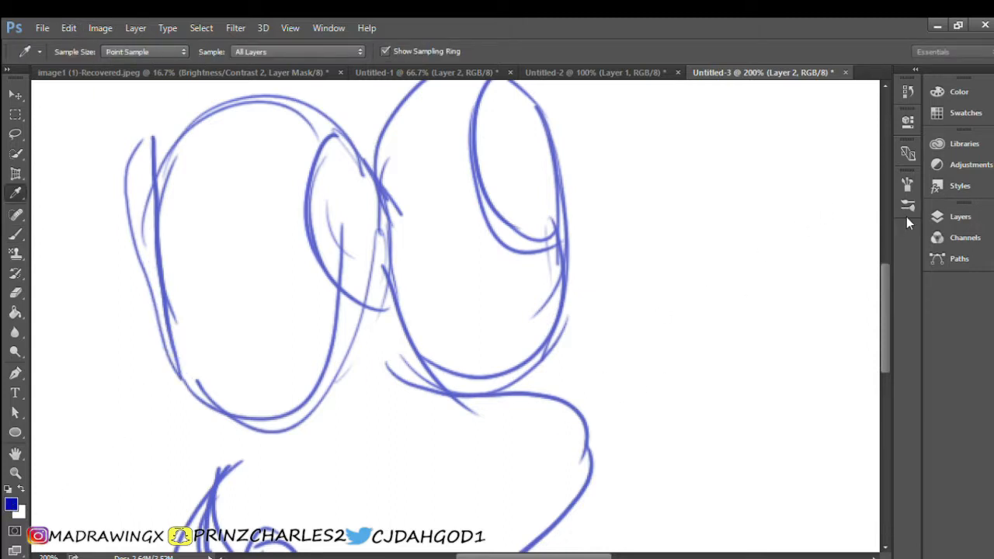
{"action": "key", "text": "b"}
{"action": "key", "text": "d"}
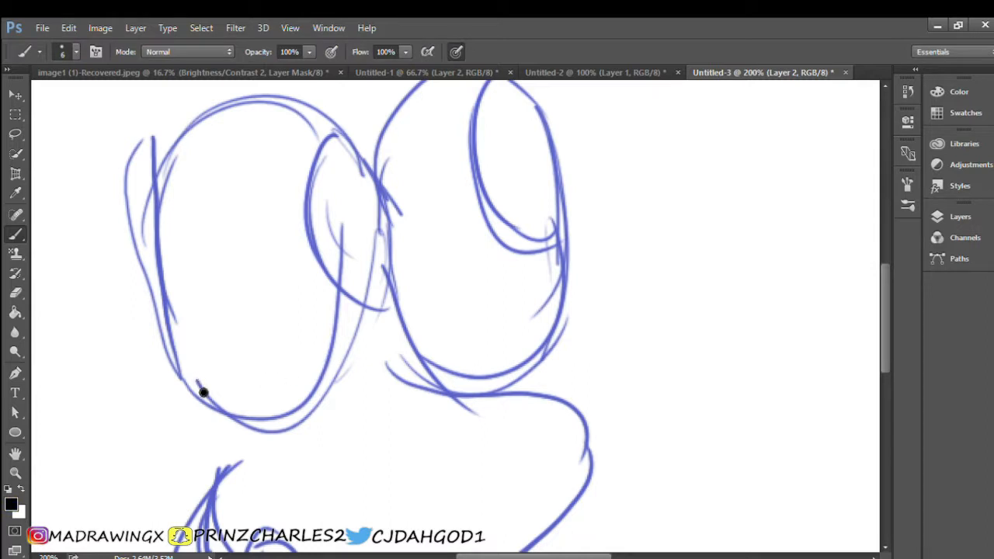
{"action": "mouse_move", "coordinate": [203, 392]}
{"action": "left_mouse_down"}
{"action": "mouse_move", "coordinate": [152, 325]}
{"action": "mouse_move", "coordinate": [139, 245]}
{"action": "mouse_move", "coordinate": [150, 200]}
{"action": "mouse_move", "coordinate": [179, 154]}
{"action": "mouse_move", "coordinate": [243, 113]}
{"action": "mouse_move", "coordinate": [290, 110]}
{"action": "mouse_move", "coordinate": [340, 126]}
{"action": "mouse_move", "coordinate": [366, 146]}
{"action": "mouse_move", "coordinate": [400, 227]}
{"action": "mouse_move", "coordinate": [379, 321]}
{"action": "mouse_move", "coordinate": [327, 378]}
{"action": "mouse_move", "coordinate": [194, 399]}
{"action": "left_mouse_up"}
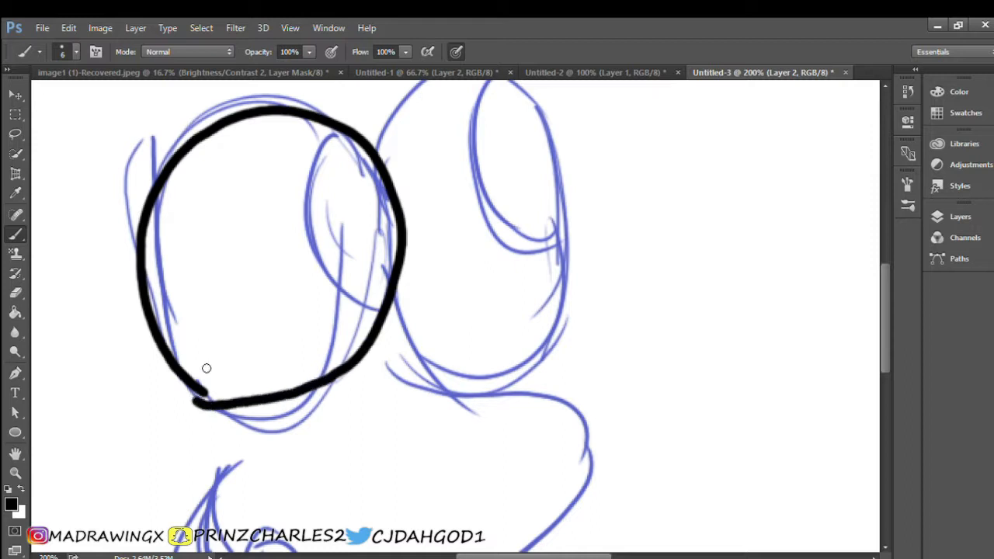
{"action": "mouse_move", "coordinate": [340, 144]}
{"action": "left_mouse_down"}
{"action": "mouse_move", "coordinate": [316, 162]}
{"action": "mouse_move", "coordinate": [322, 234]}
{"action": "mouse_move", "coordinate": [351, 273]}
{"action": "mouse_move", "coordinate": [397, 287]}
{"action": "left_mouse_up"}
{"action": "mouse_move", "coordinate": [379, 146]}
{"action": "left_mouse_down"}
{"action": "mouse_move", "coordinate": [386, 128]}
{"action": "mouse_move", "coordinate": [512, 95]}
{"action": "mouse_move", "coordinate": [568, 240]}
{"action": "mouse_move", "coordinate": [420, 338]}
{"action": "mouse_move", "coordinate": [392, 323]}
{"action": "mouse_move", "coordinate": [562, 374]}
{"action": "mouse_move", "coordinate": [581, 459]}
{"action": "mouse_move", "coordinate": [499, 529]}
{"action": "mouse_move", "coordinate": [420, 549]}
{"action": "mouse_move", "coordinate": [334, 537]}
{"action": "mouse_move", "coordinate": [303, 497]}
{"action": "left_mouse_up"}
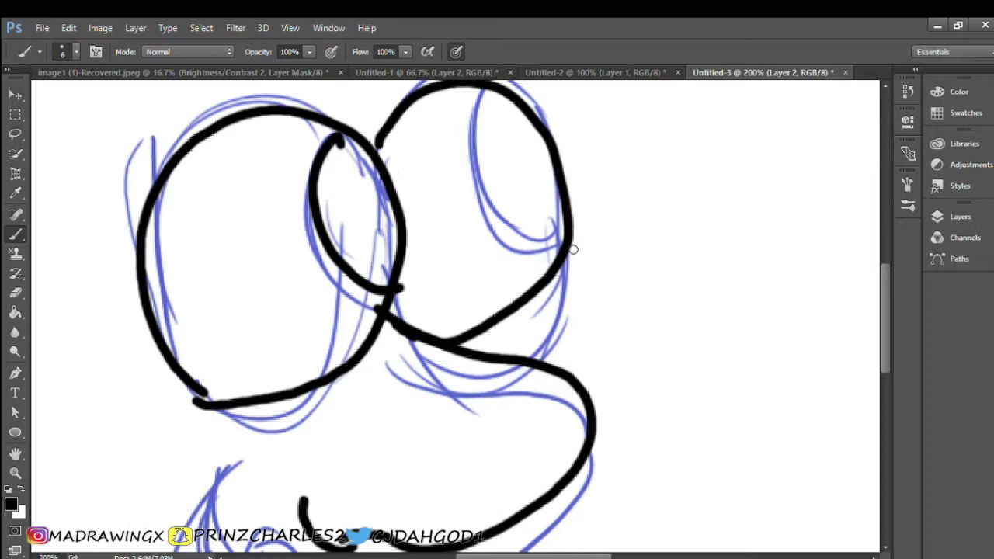
Step: Toggle the visibility of the background and sketch layers, leaving the background shown and the blue sketch hidden
{"action": "left_click", "coordinate": [15, 472]}
{"action": "left_click", "coordinate": [76, 50]}
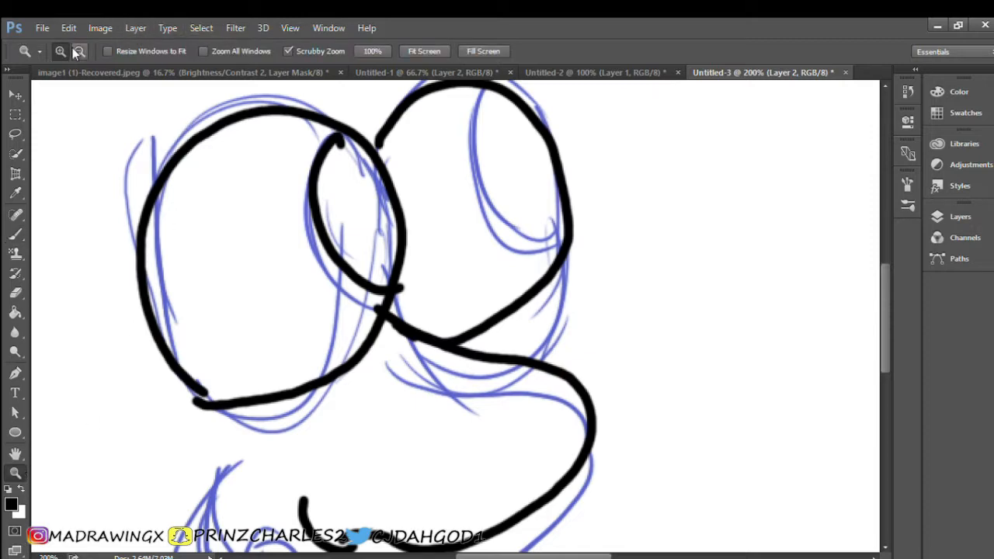
{"action": "left_click", "coordinate": [325, 240]}
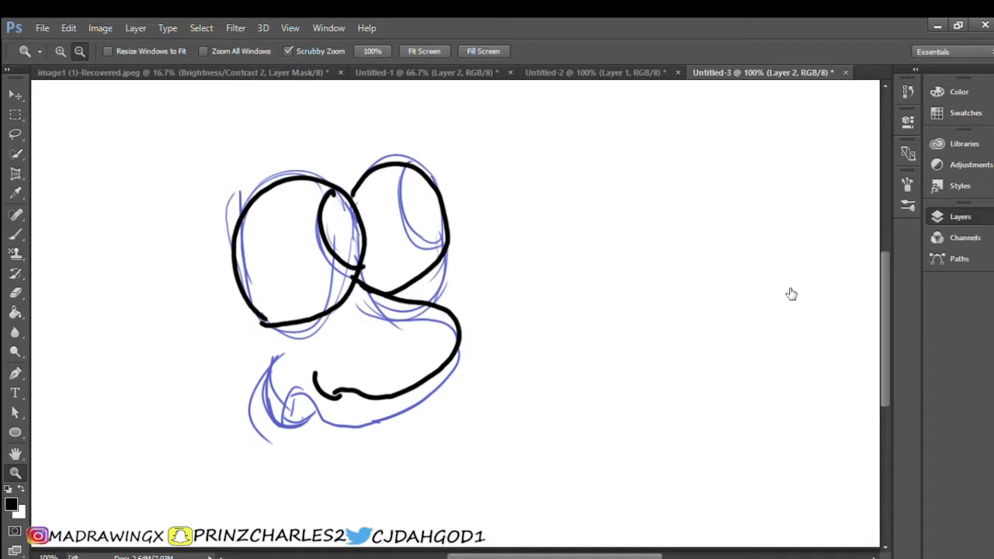
{"action": "left_click", "coordinate": [755, 317]}
{"action": "left_click", "coordinate": [756, 314]}
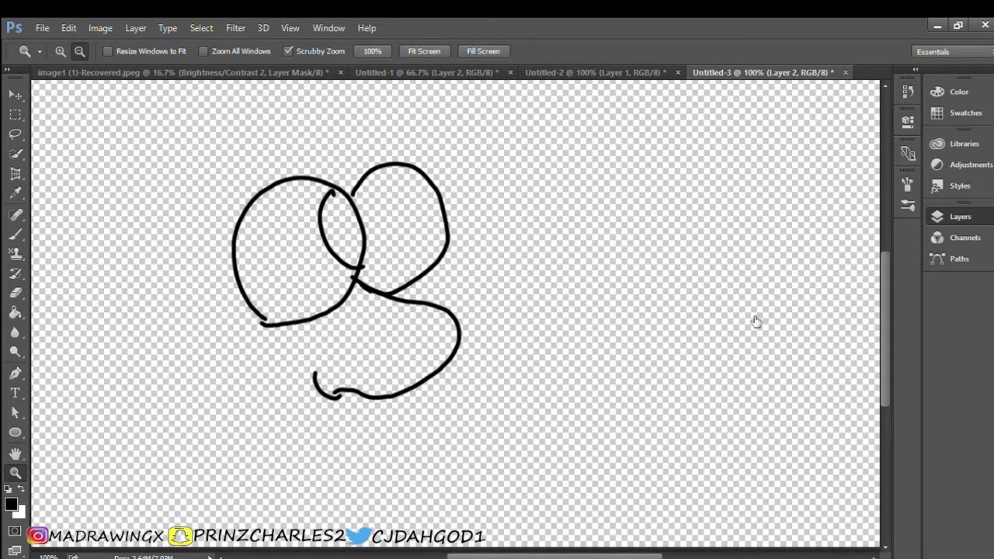
{"action": "left_click", "coordinate": [757, 311]}
{"action": "left_click", "coordinate": [757, 309]}
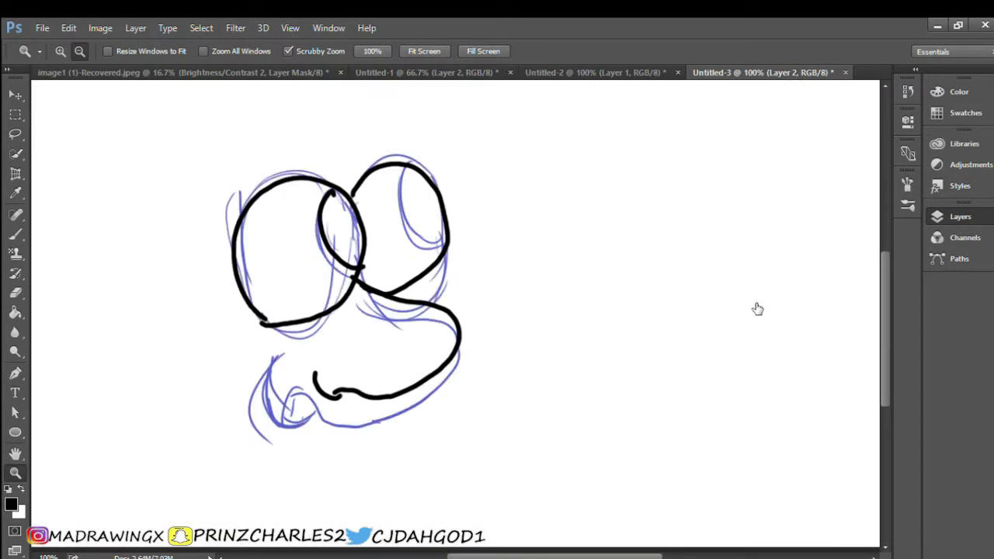
{"action": "left_click", "coordinate": [758, 309]}
{"action": "left_click", "coordinate": [758, 310]}
{"action": "left_click", "coordinate": [757, 310]}
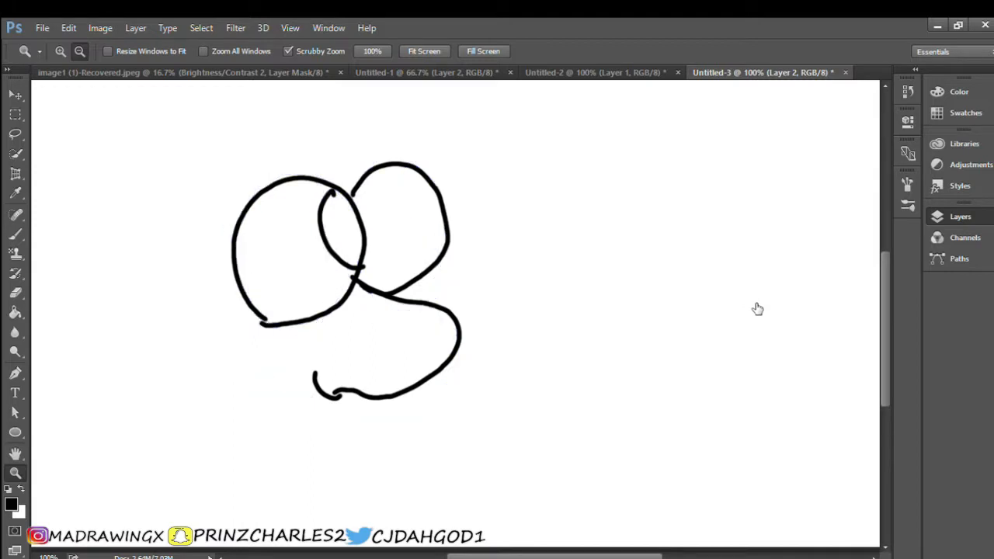
{"action": "left_click", "coordinate": [757, 310]}
{"action": "left_click", "coordinate": [758, 310]}
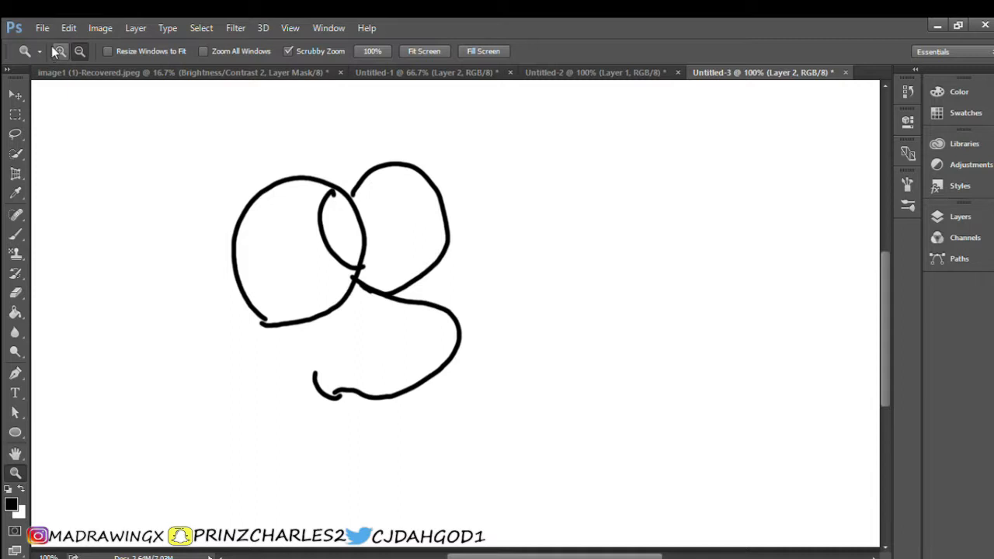
Step: Select the inked eyes and snout, free-transform them to about 123% width and 120% height, centre them on the canvas and deselect
{"action": "left_click", "coordinate": [16, 114]}
{"action": "left_click_drag", "start_coordinate": [172, 457], "coordinate": [542, 141]}
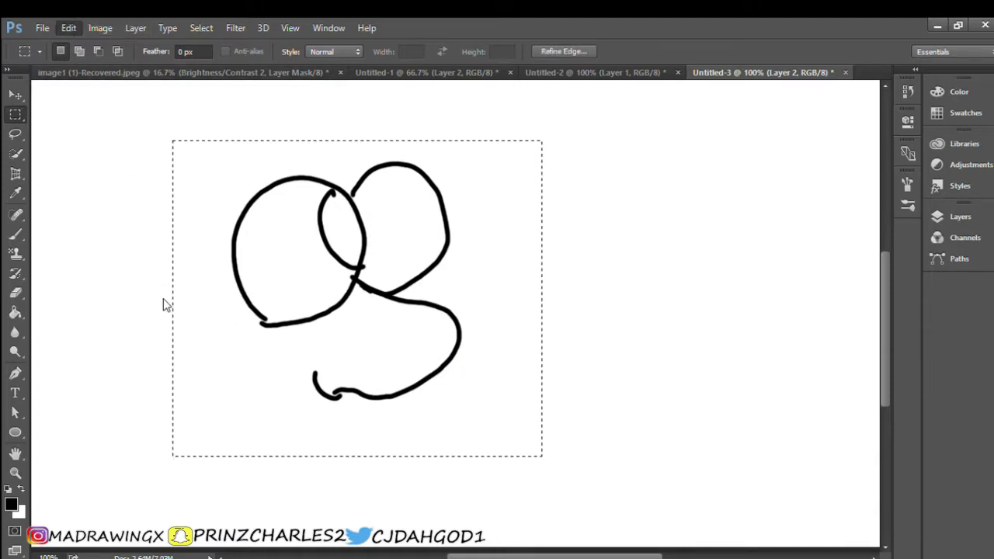
{"action": "key", "text": "ctrl+t"}
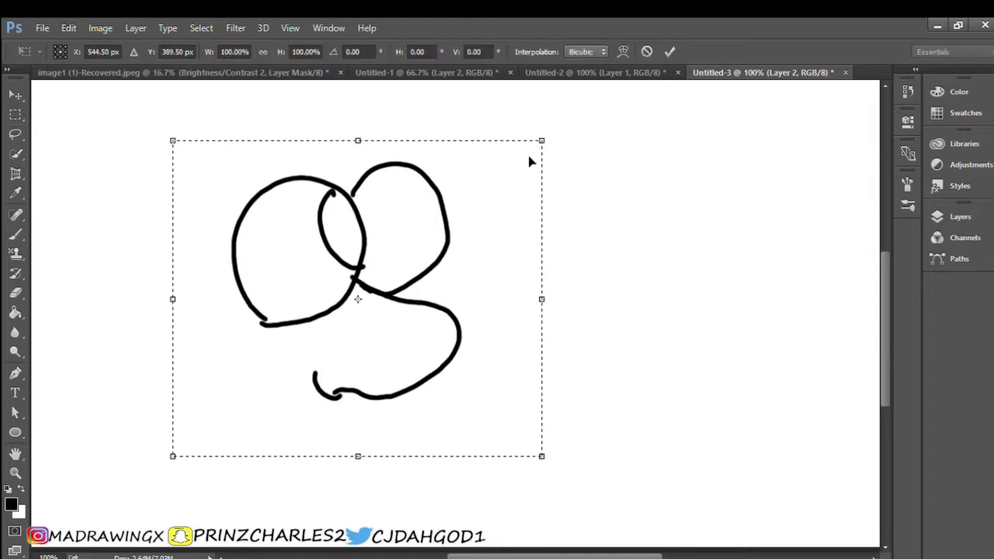
{"action": "mouse_move", "coordinate": [543, 142]}
{"action": "left_mouse_down"}
{"action": "mouse_move", "coordinate": [533, 154]}
{"action": "mouse_move", "coordinate": [544, 106]}
{"action": "mouse_move", "coordinate": [604, 105]}
{"action": "left_mouse_up"}
{"action": "left_click_drag", "start_coordinate": [390, 200], "coordinate": [438, 248]}
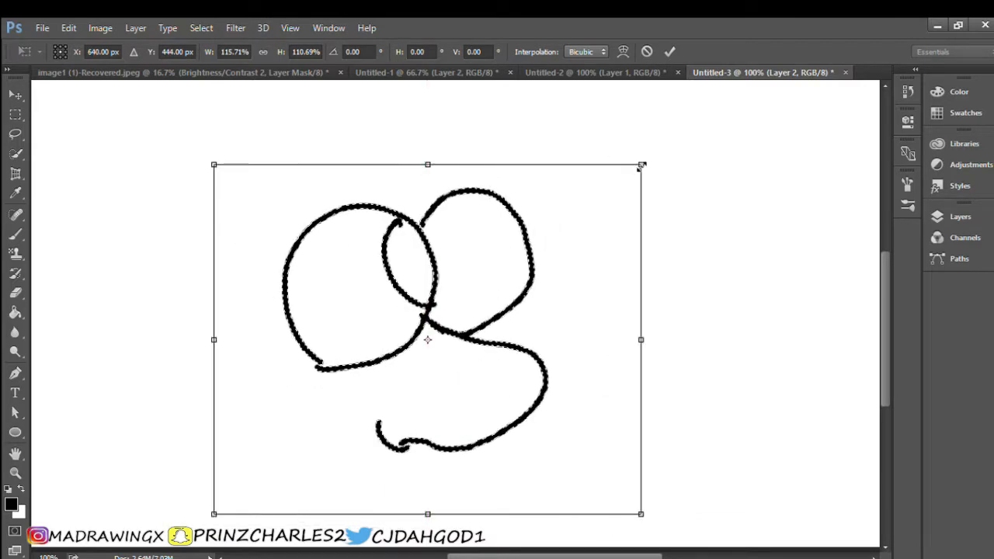
{"action": "mouse_move", "coordinate": [641, 162]}
{"action": "left_mouse_down"}
{"action": "mouse_move", "coordinate": [512, 225]}
{"action": "mouse_move", "coordinate": [484, 177]}
{"action": "mouse_move", "coordinate": [615, 188]}
{"action": "mouse_move", "coordinate": [623, 130]}
{"action": "mouse_move", "coordinate": [668, 133]}
{"action": "left_mouse_up"}
{"action": "mouse_move", "coordinate": [440, 289]}
{"action": "left_mouse_down"}
{"action": "mouse_move", "coordinate": [471, 251]}
{"action": "mouse_move", "coordinate": [470, 273]}
{"action": "left_mouse_up"}
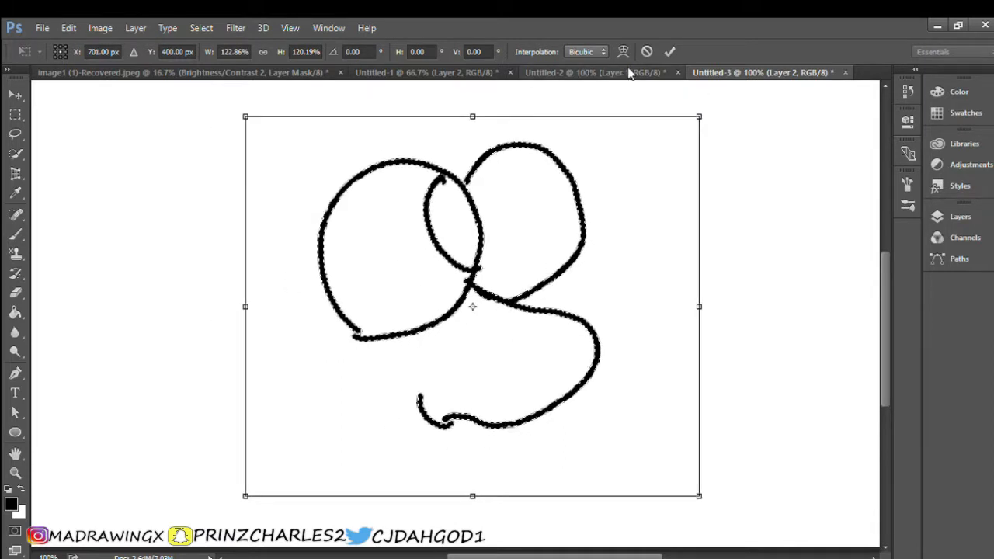
{"action": "left_click", "coordinate": [668, 52]}
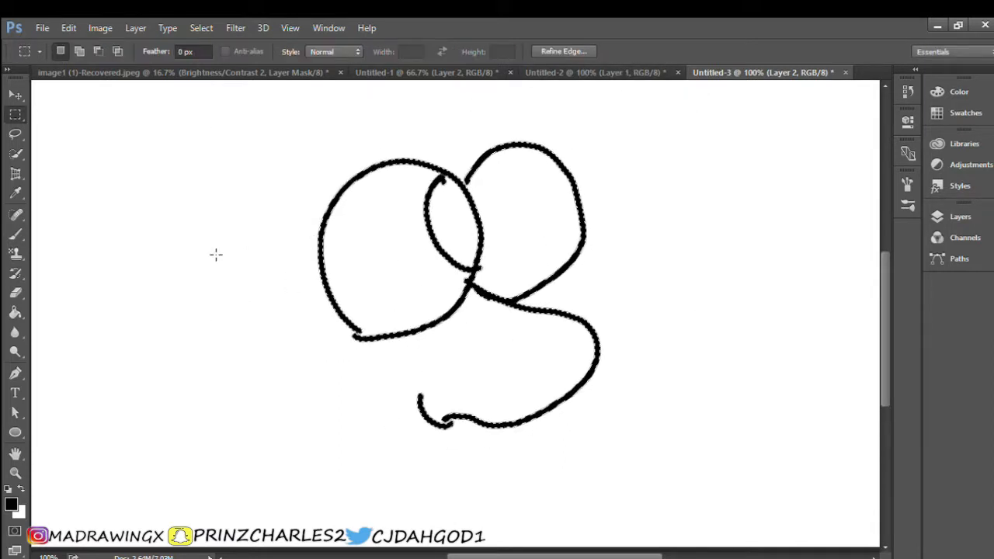
{"action": "left_click", "coordinate": [446, 238]}
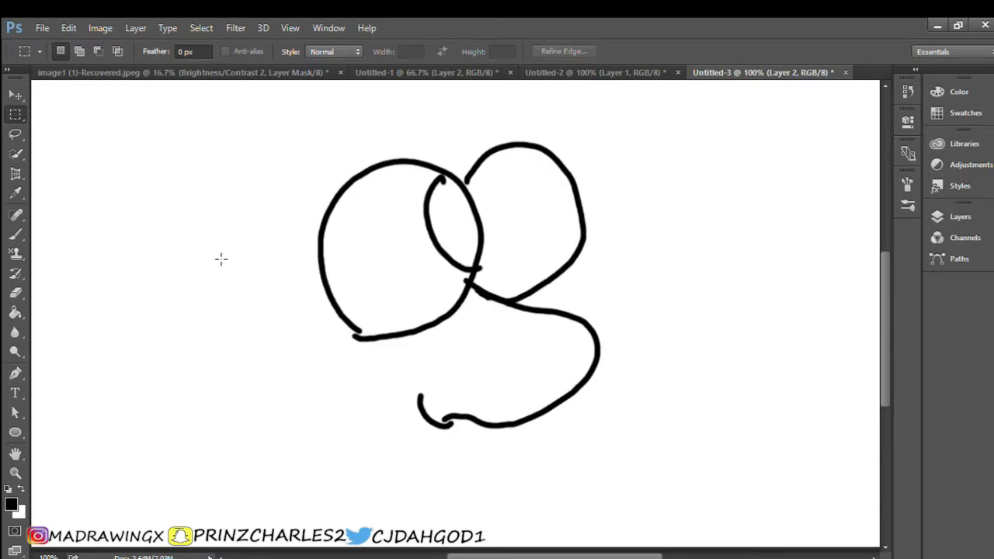
Step: Ink the forehead, the side of the face, the jutting chin and a small mouth in black with the size 6 brush
{"action": "left_click", "coordinate": [16, 234]}
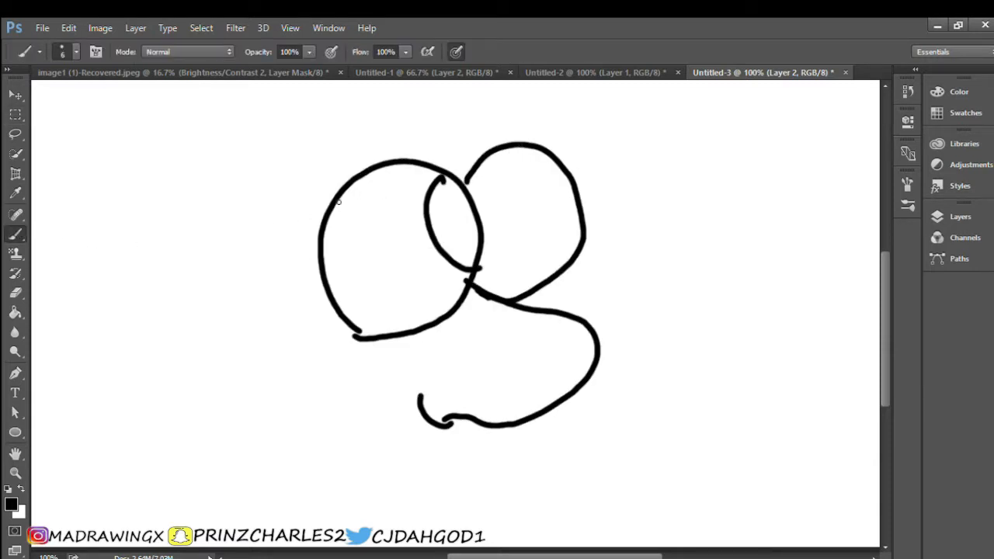
{"action": "mouse_move", "coordinate": [486, 150]}
{"action": "left_mouse_down"}
{"action": "mouse_move", "coordinate": [456, 117]}
{"action": "mouse_move", "coordinate": [434, 121]}
{"action": "mouse_move", "coordinate": [359, 150]}
{"action": "mouse_move", "coordinate": [281, 222]}
{"action": "left_mouse_up"}
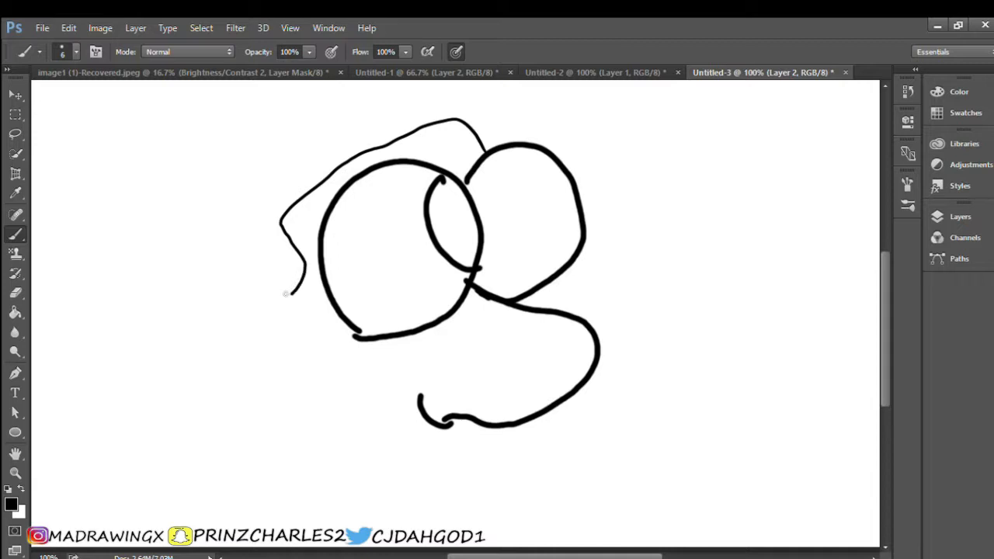
{"action": "mouse_move", "coordinate": [286, 294]}
{"action": "left_mouse_down"}
{"action": "mouse_move", "coordinate": [305, 356]}
{"action": "mouse_move", "coordinate": [350, 416]}
{"action": "mouse_move", "coordinate": [405, 466]}
{"action": "mouse_move", "coordinate": [460, 496]}
{"action": "left_mouse_up"}
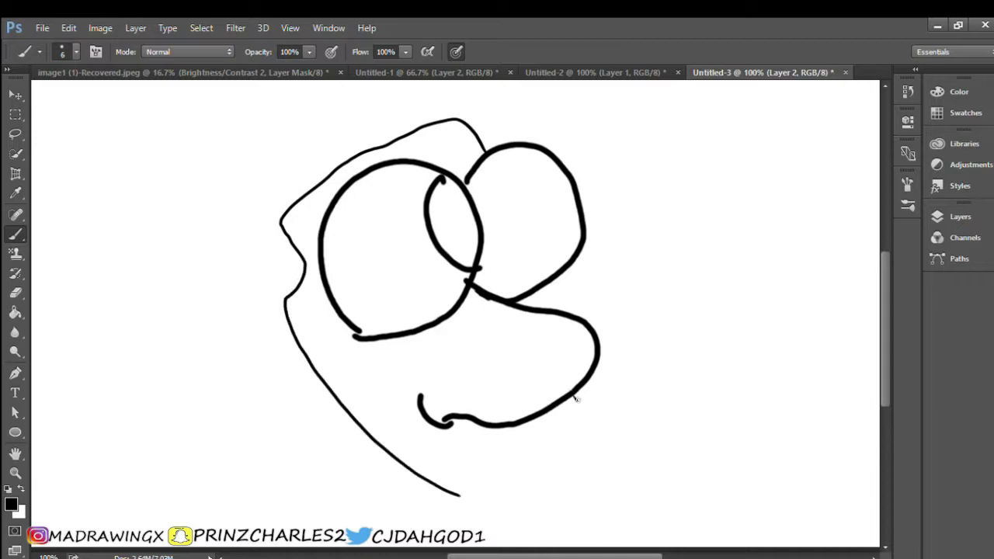
{"action": "mouse_move", "coordinate": [574, 397]}
{"action": "left_mouse_down"}
{"action": "mouse_move", "coordinate": [650, 394]}
{"action": "mouse_move", "coordinate": [658, 419]}
{"action": "mouse_move", "coordinate": [594, 484]}
{"action": "mouse_move", "coordinate": [538, 510]}
{"action": "mouse_move", "coordinate": [478, 508]}
{"action": "left_mouse_up"}
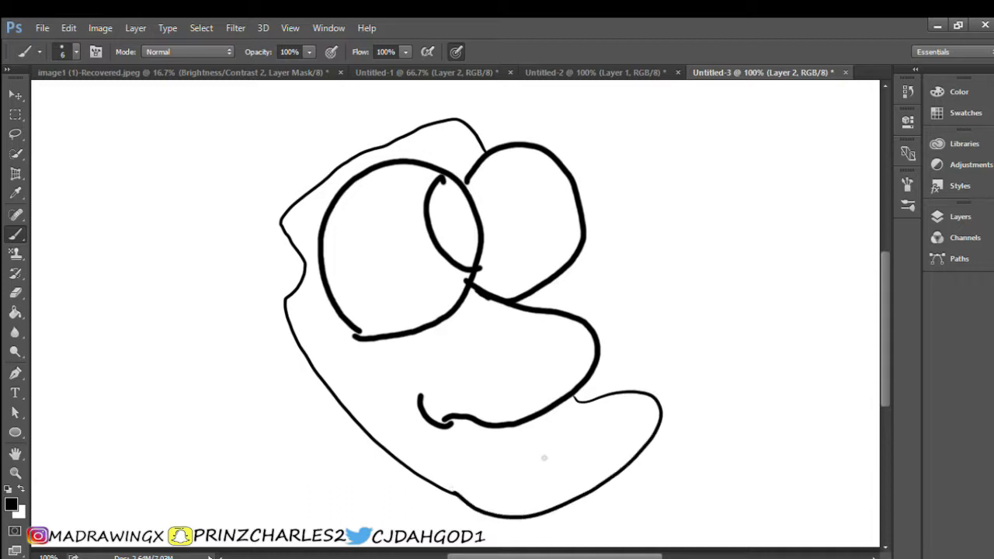
{"action": "mouse_move", "coordinate": [545, 473]}
{"action": "left_mouse_down"}
{"action": "mouse_move", "coordinate": [565, 440]}
{"action": "mouse_move", "coordinate": [553, 472]}
{"action": "mouse_move", "coordinate": [584, 451]}
{"action": "left_mouse_up"}
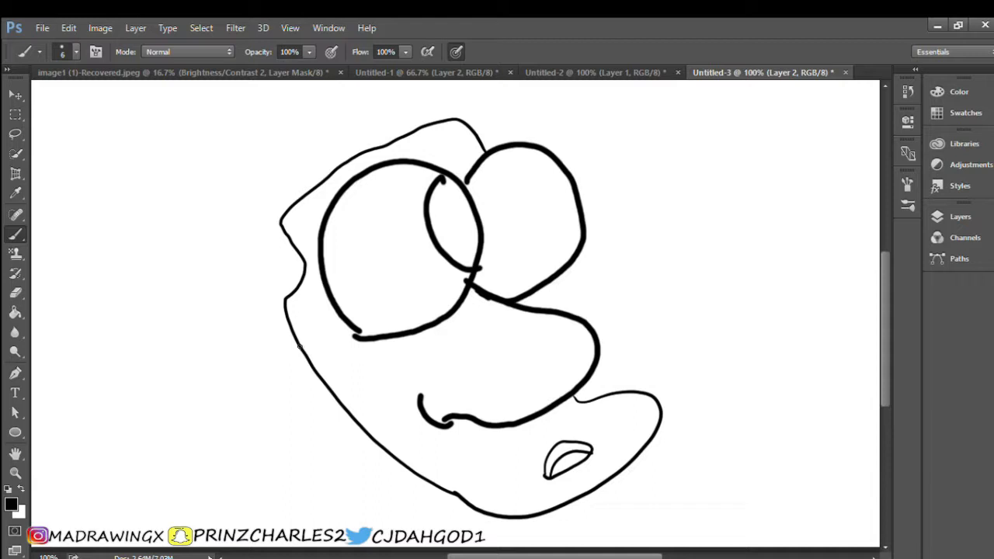
Step: Ink a scalloped curly hair outline from the cheek up over the head to the top of the right eye
{"action": "mouse_move", "coordinate": [308, 361]}
{"action": "left_mouse_down"}
{"action": "mouse_move", "coordinate": [265, 365]}
{"action": "mouse_move", "coordinate": [219, 316]}
{"action": "mouse_move", "coordinate": [208, 255]}
{"action": "mouse_move", "coordinate": [215, 177]}
{"action": "mouse_move", "coordinate": [272, 105]}
{"action": "mouse_move", "coordinate": [317, 85]}
{"action": "left_mouse_up"}
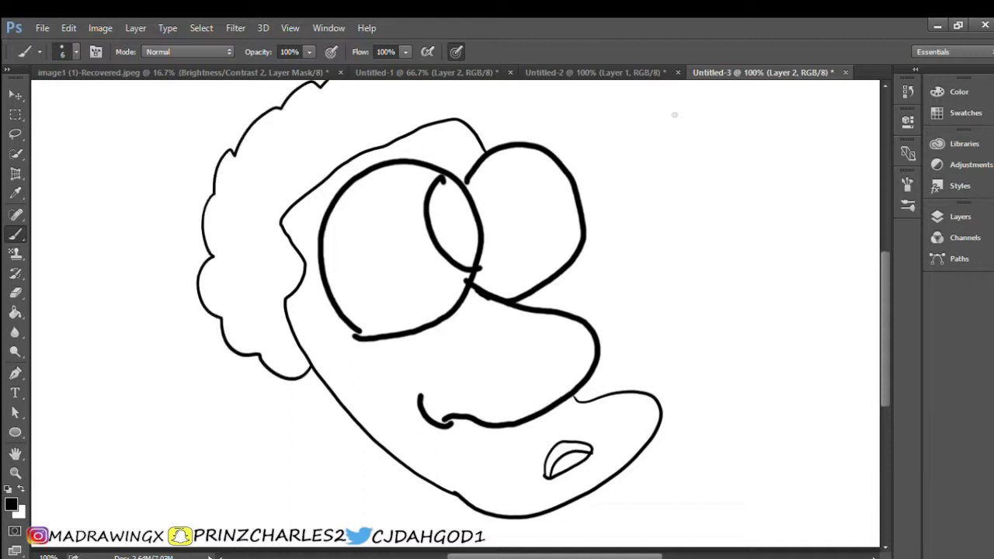
{"action": "left_click_drag", "start_coordinate": [879, 262], "coordinate": [878, 246]}
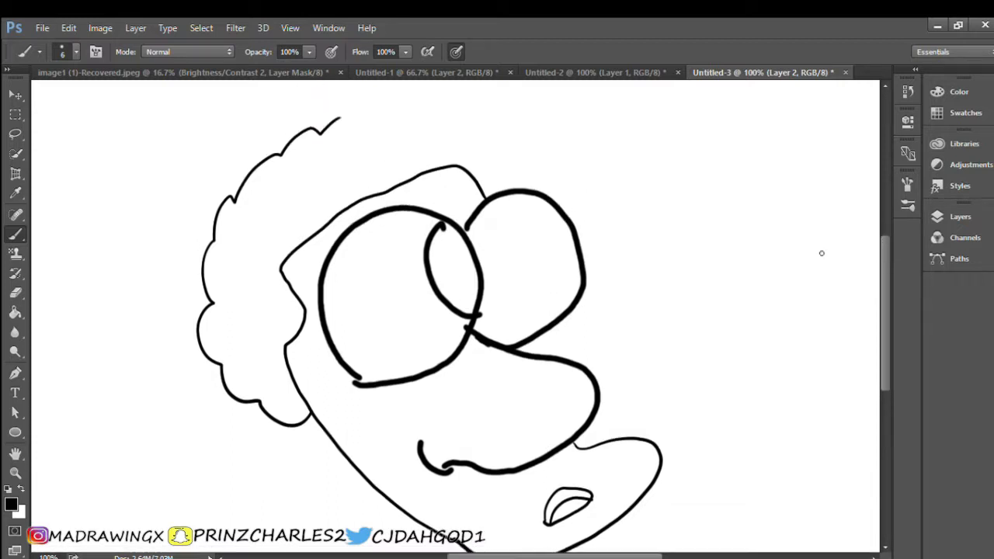
{"action": "mouse_move", "coordinate": [516, 188]}
{"action": "left_mouse_down"}
{"action": "mouse_move", "coordinate": [508, 121]}
{"action": "mouse_move", "coordinate": [475, 100]}
{"action": "mouse_move", "coordinate": [404, 111]}
{"action": "mouse_move", "coordinate": [350, 105]}
{"action": "mouse_move", "coordinate": [330, 118]}
{"action": "left_mouse_up"}
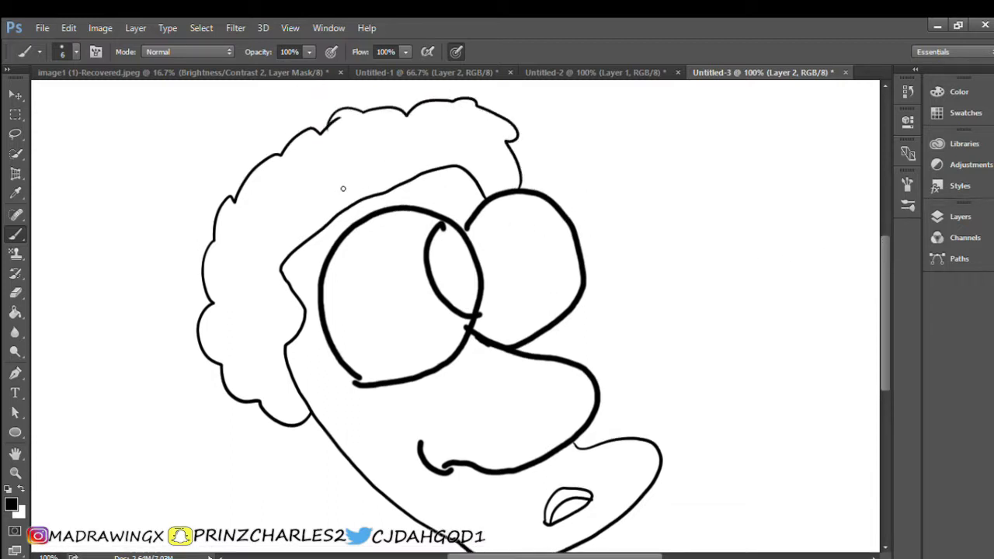
Step: Select the whole head and free-transform it to about 77% width and 76% height, moving it near the canvas centre
{"action": "scroll", "coordinate": [370, 93], "scroll_direction": "down", "scroll_amount": 3}
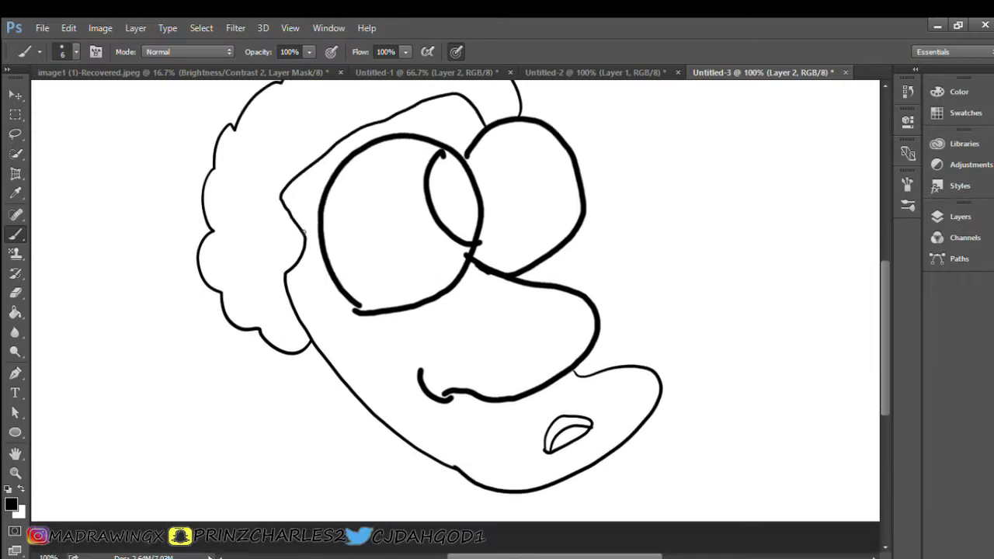
{"action": "left_click", "coordinate": [15, 472]}
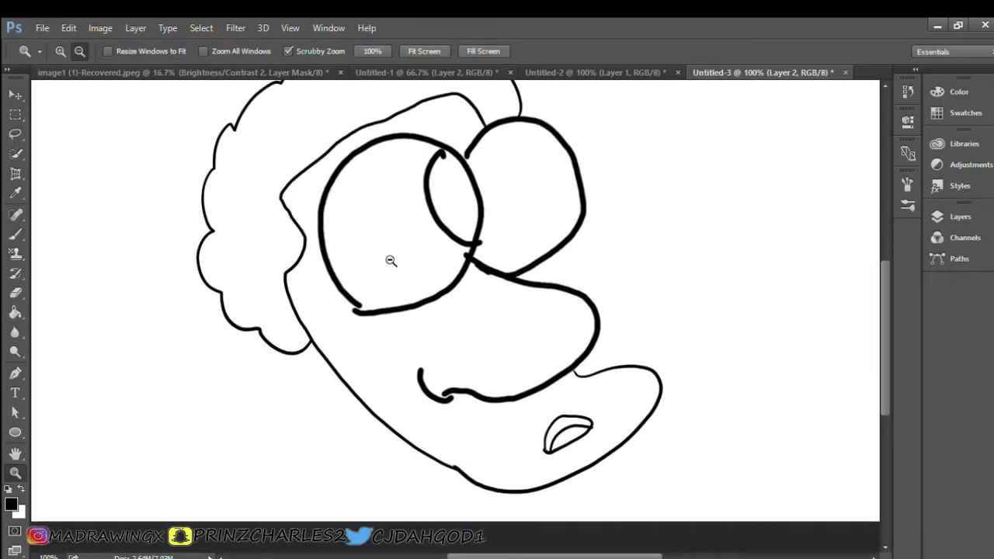
{"action": "left_click", "coordinate": [463, 278], "text": "alt"}
{"action": "left_click", "coordinate": [15, 114]}
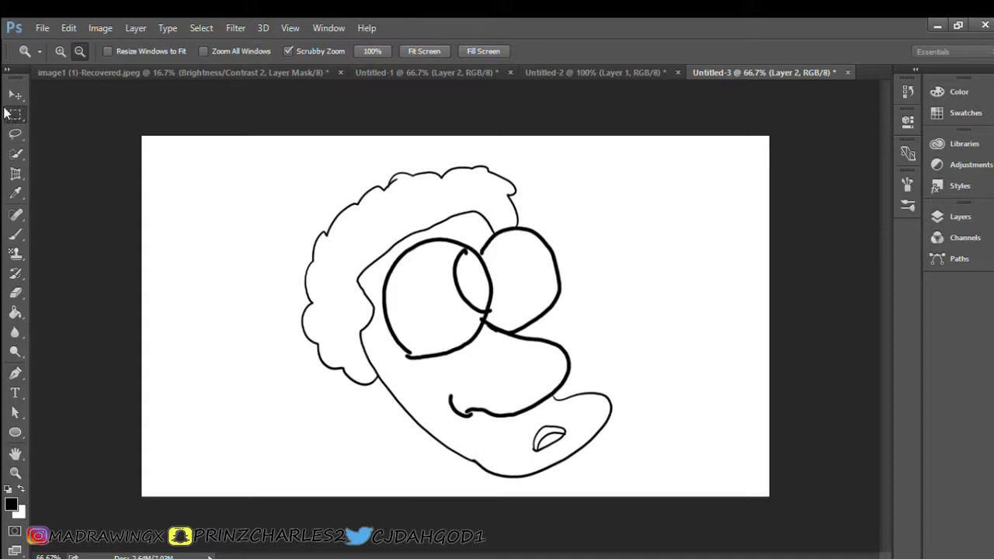
{"action": "mouse_move", "coordinate": [218, 147]}
{"action": "left_mouse_down"}
{"action": "mouse_move", "coordinate": [295, 383]}
{"action": "mouse_move", "coordinate": [651, 507]}
{"action": "mouse_move", "coordinate": [679, 477]}
{"action": "left_mouse_up"}
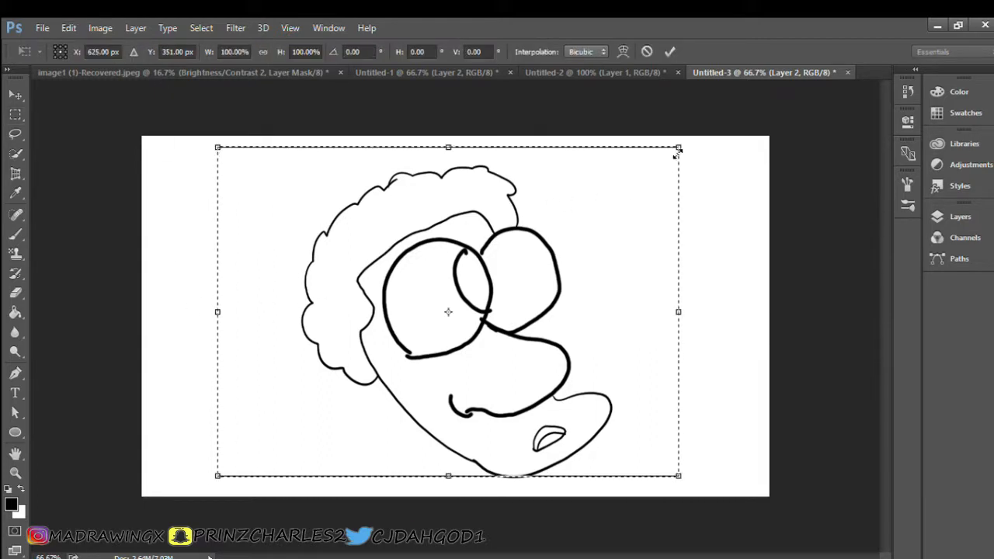
{"action": "mouse_move", "coordinate": [677, 147]}
{"action": "left_mouse_down"}
{"action": "mouse_move", "coordinate": [582, 178]}
{"action": "mouse_move", "coordinate": [596, 228]}
{"action": "mouse_move", "coordinate": [573, 232]}
{"action": "left_mouse_up"}
{"action": "left_click_drag", "start_coordinate": [444, 308], "coordinate": [442, 284]}
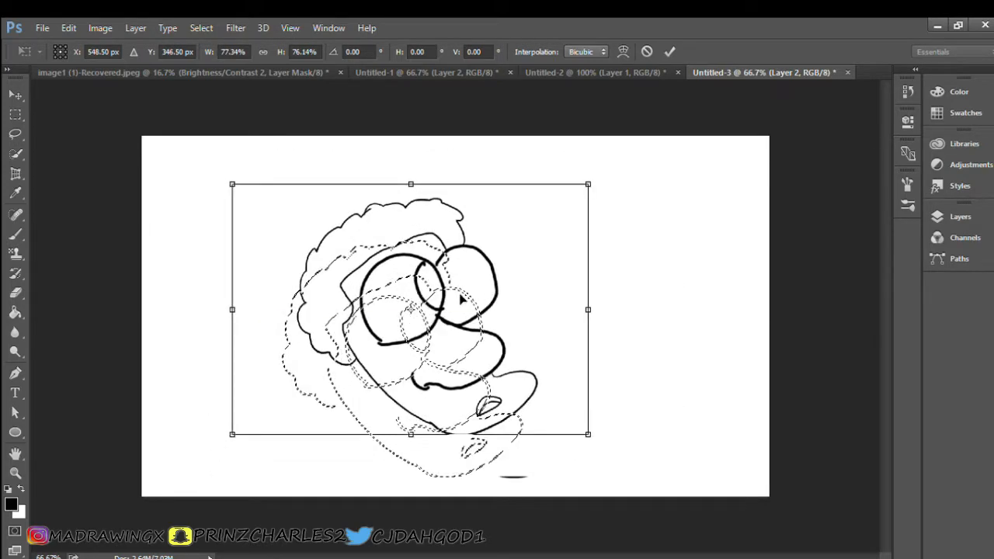
{"action": "left_click_drag", "start_coordinate": [413, 347], "coordinate": [459, 351]}
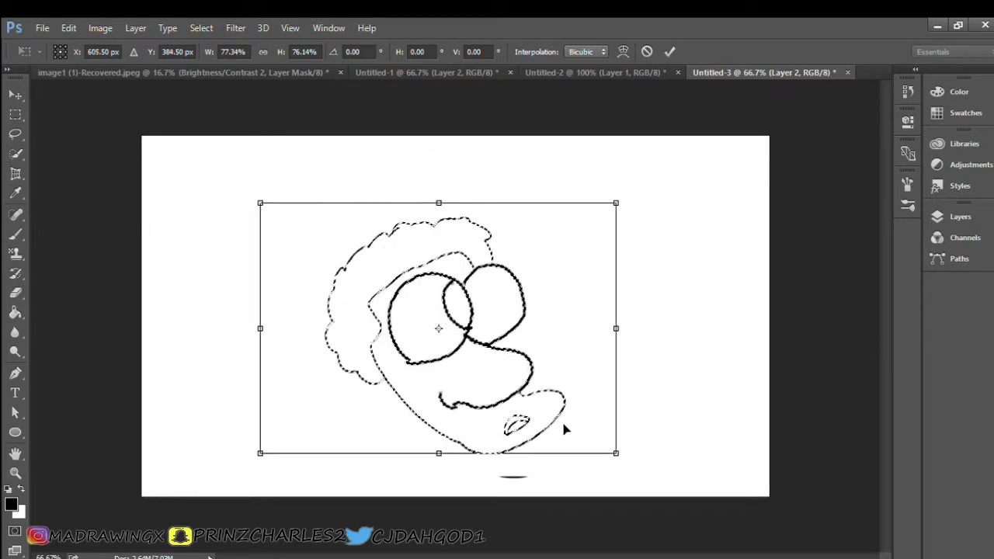
Step: Rotate the head about 17° clockwise, enlarge it to about 81% by 80%, recentre it, apply the transform and deselect
{"action": "left_click_drag", "start_coordinate": [446, 162], "coordinate": [484, 172]}
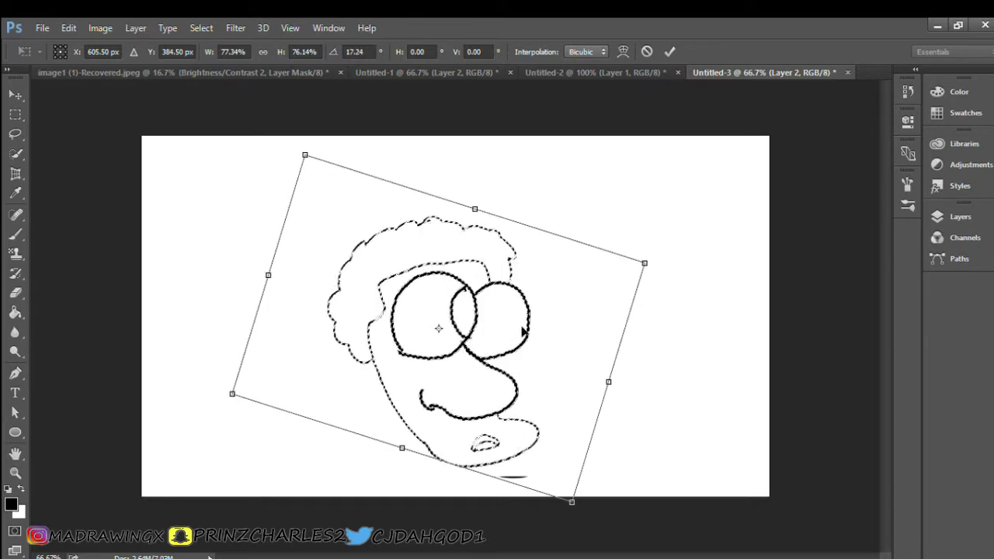
{"action": "left_click_drag", "start_coordinate": [574, 503], "coordinate": [587, 522]}
{"action": "left_click_drag", "start_coordinate": [479, 345], "coordinate": [491, 310]}
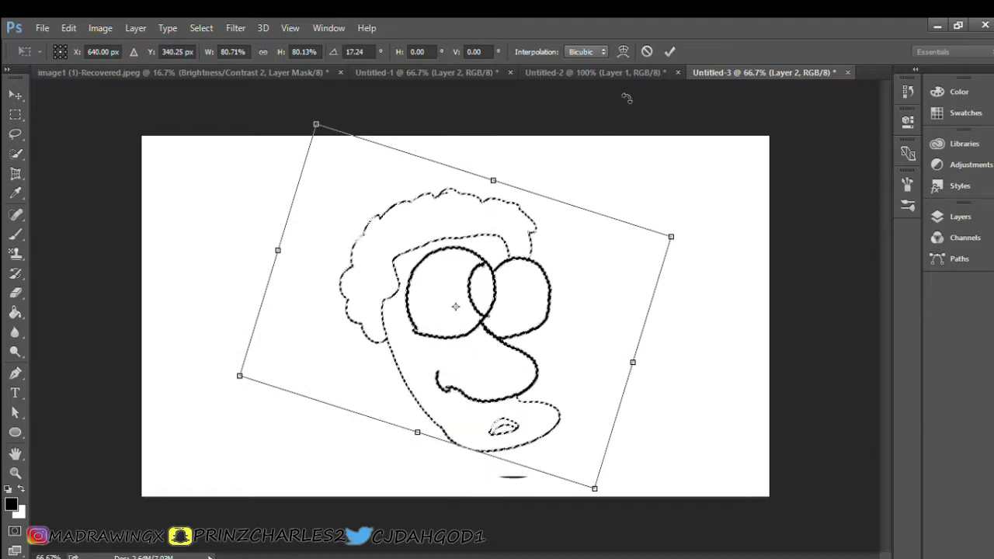
{"action": "left_click", "coordinate": [669, 53]}
{"action": "left_click", "coordinate": [343, 267]}
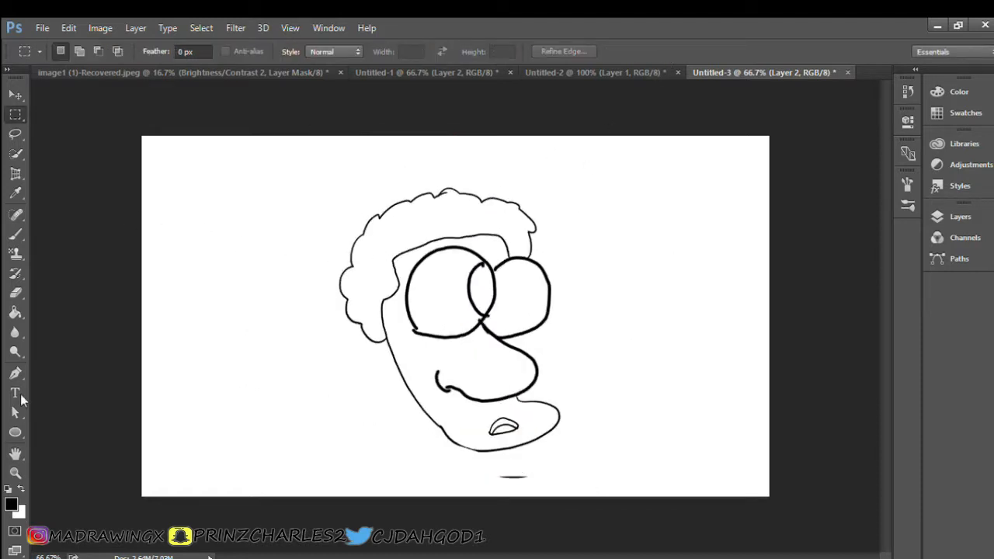
Step: Erase the stray black line left below the chin with the size 160 eraser
{"action": "left_click", "coordinate": [14, 472]}
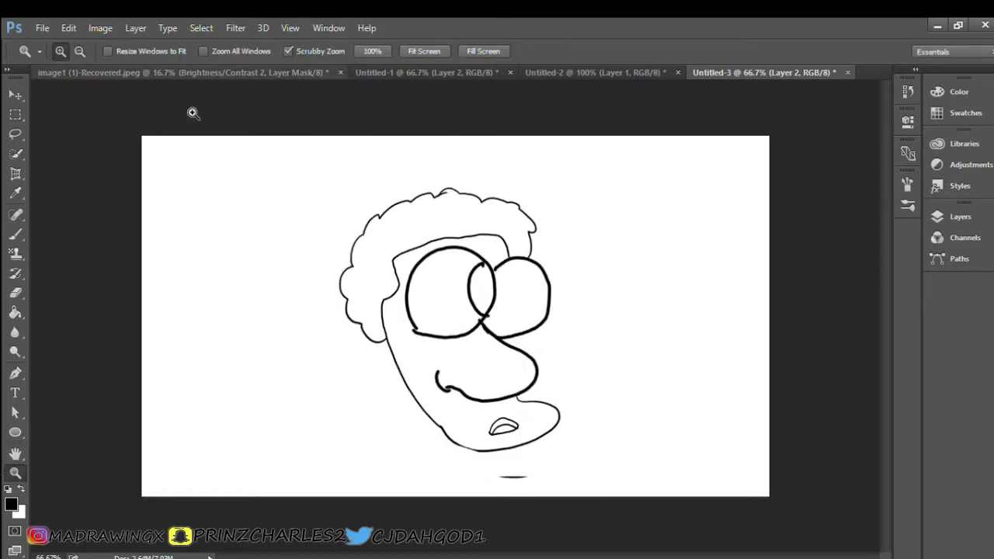
{"action": "left_click", "coordinate": [491, 315]}
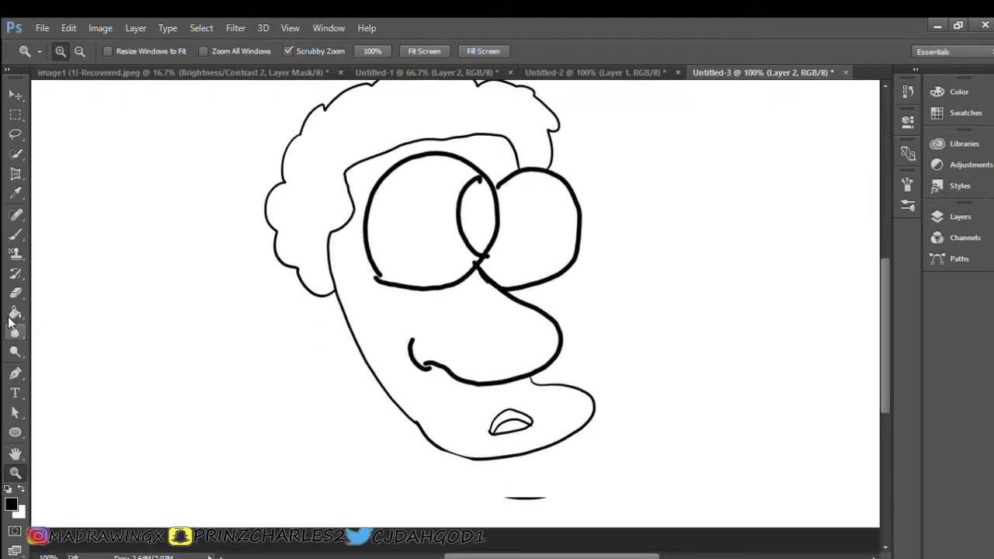
{"action": "left_click", "coordinate": [15, 293]}
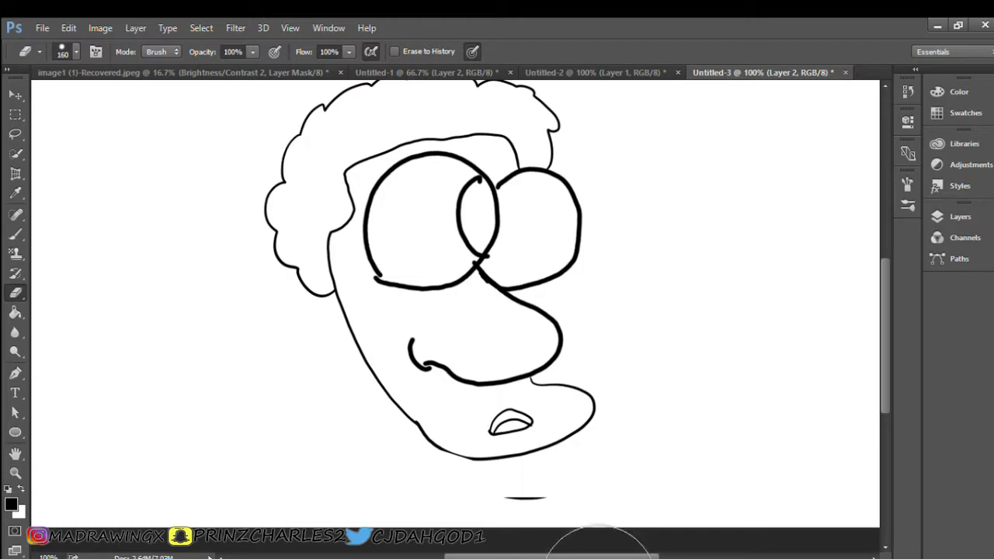
{"action": "scroll", "coordinate": [668, 442], "scroll_direction": "up", "scroll_amount": 3}
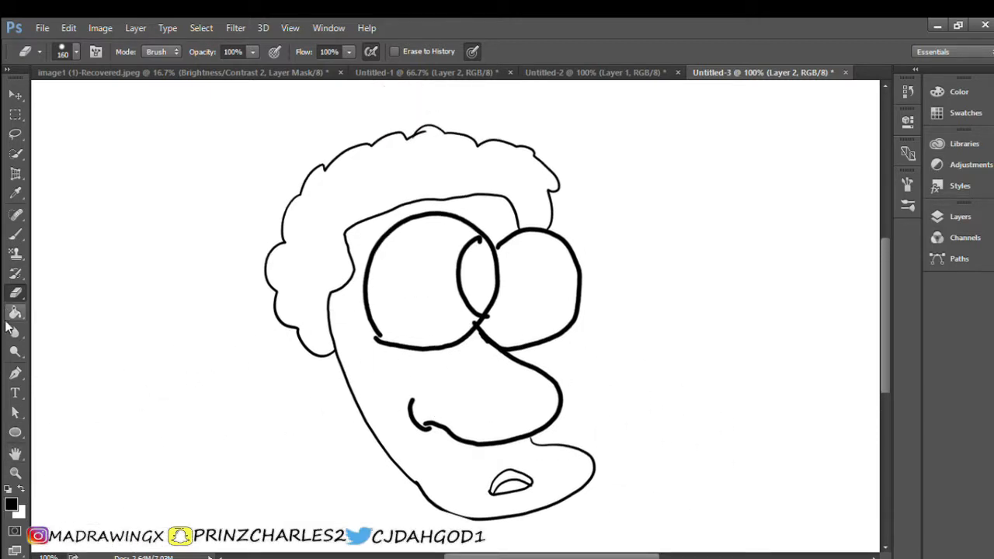
Step: Try filling the hair with black using the Paint Bucket and undo the fill
{"action": "left_click", "coordinate": [14, 312]}
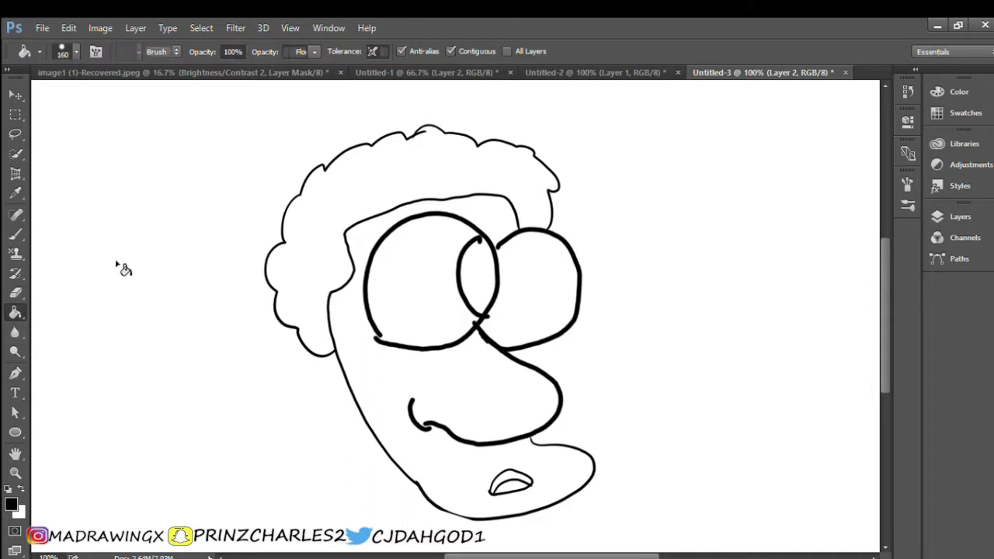
{"action": "left_click", "coordinate": [347, 191]}
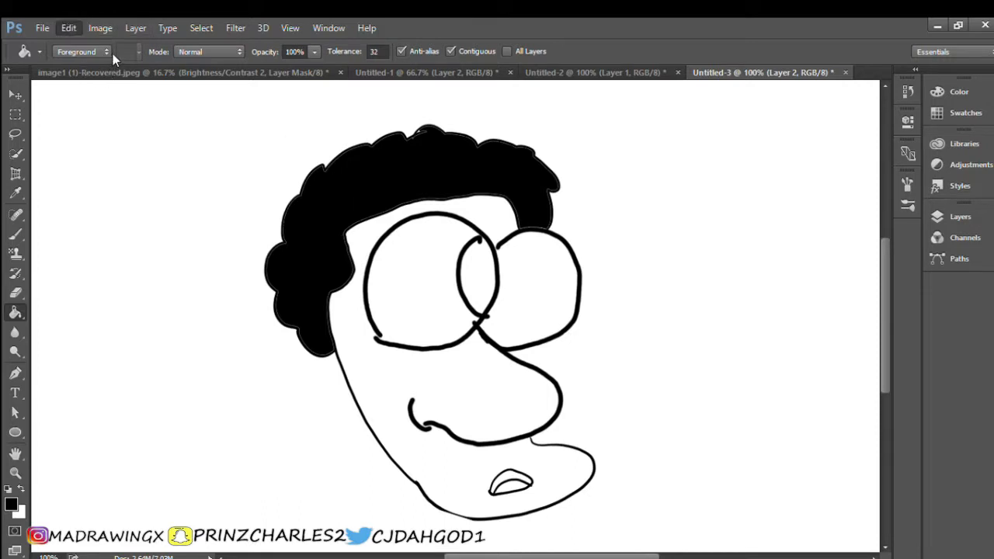
{"action": "key", "text": "ctrl+z"}
Step: Select the inside of the hair with the Magic Wand and fill it with black using the Paint Bucket
{"action": "left_click", "coordinate": [15, 155]}
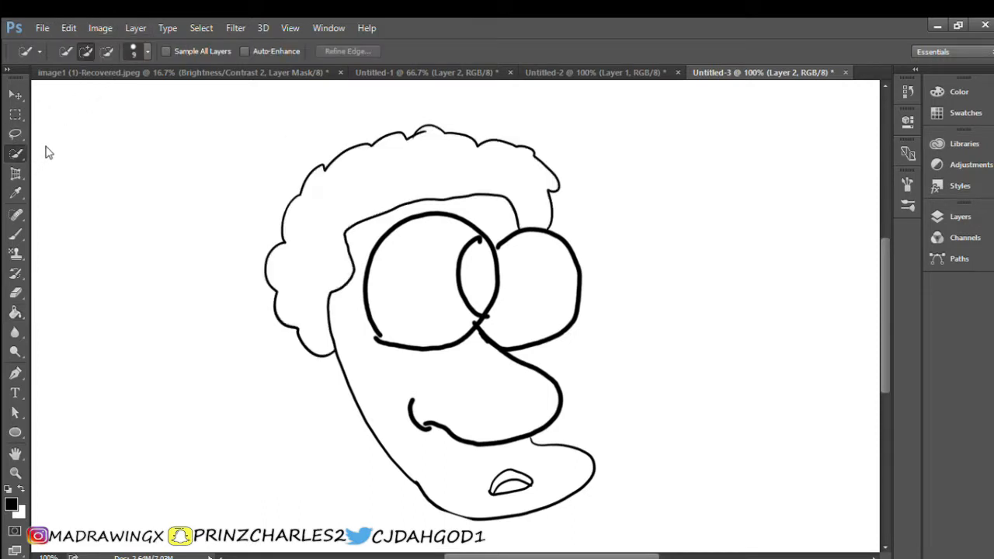
{"action": "key", "text": "shift+w"}
{"action": "left_click", "coordinate": [383, 180]}
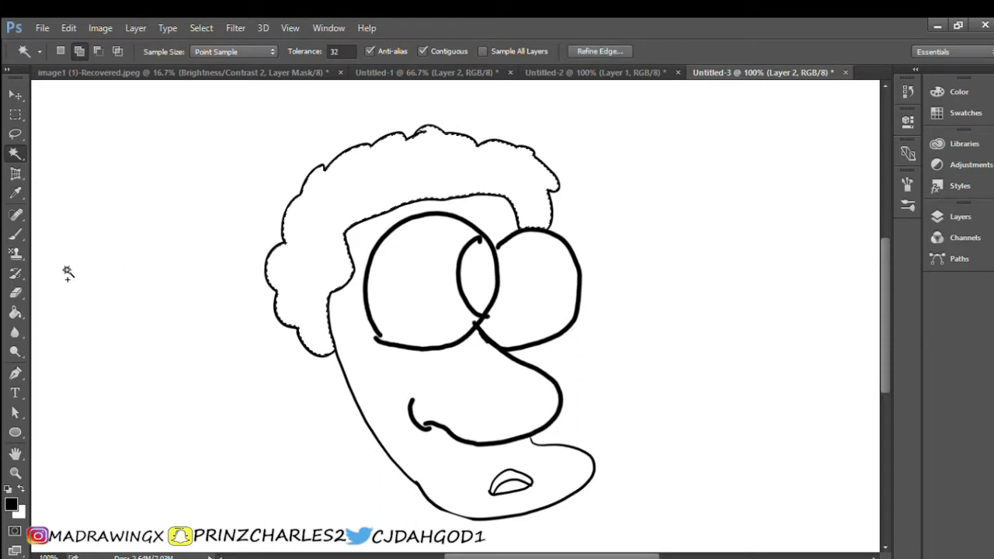
{"action": "left_click", "coordinate": [16, 311]}
{"action": "left_click", "coordinate": [346, 191]}
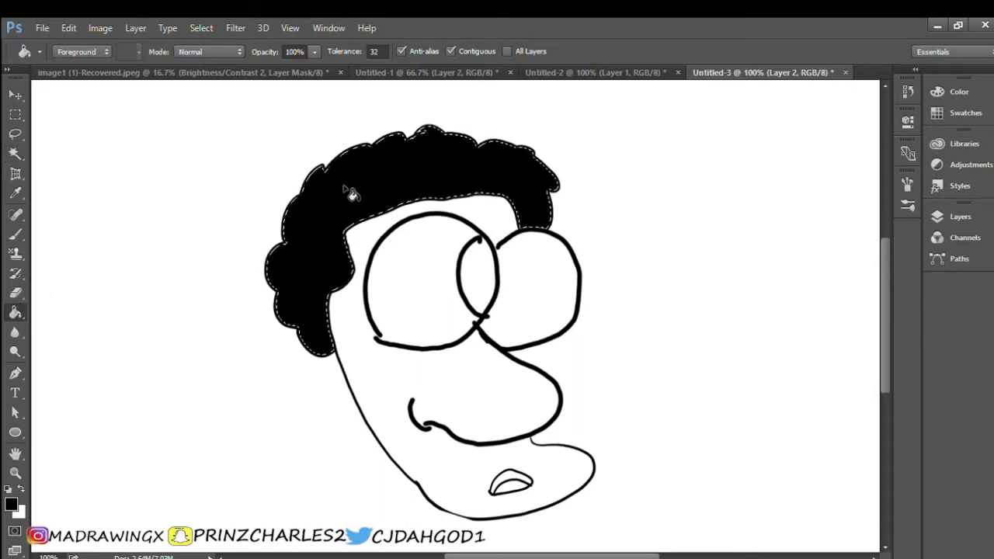
Step: Deselect the hair and fill it with black again to close the thin gap along its outline
{"action": "left_click", "coordinate": [15, 153]}
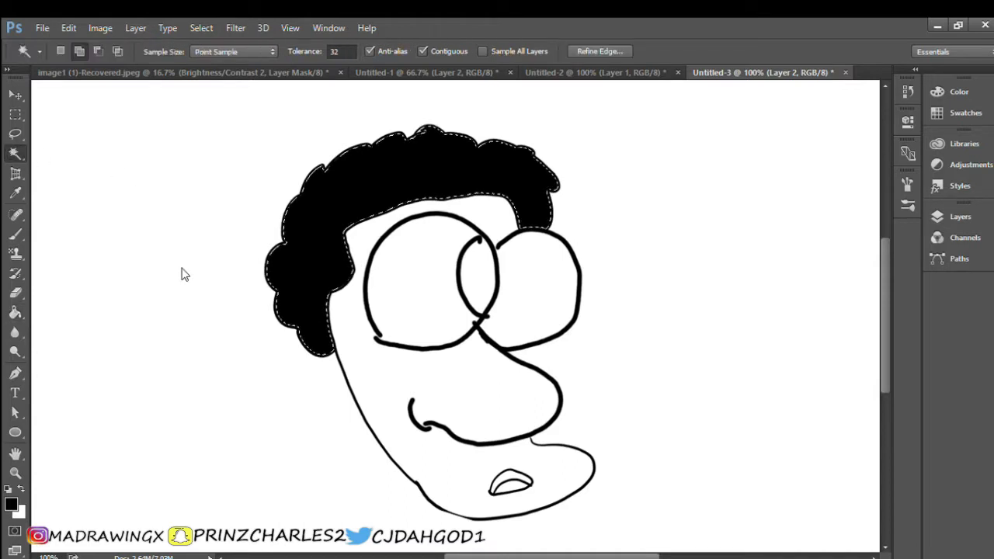
{"action": "key", "text": "ctrl+d"}
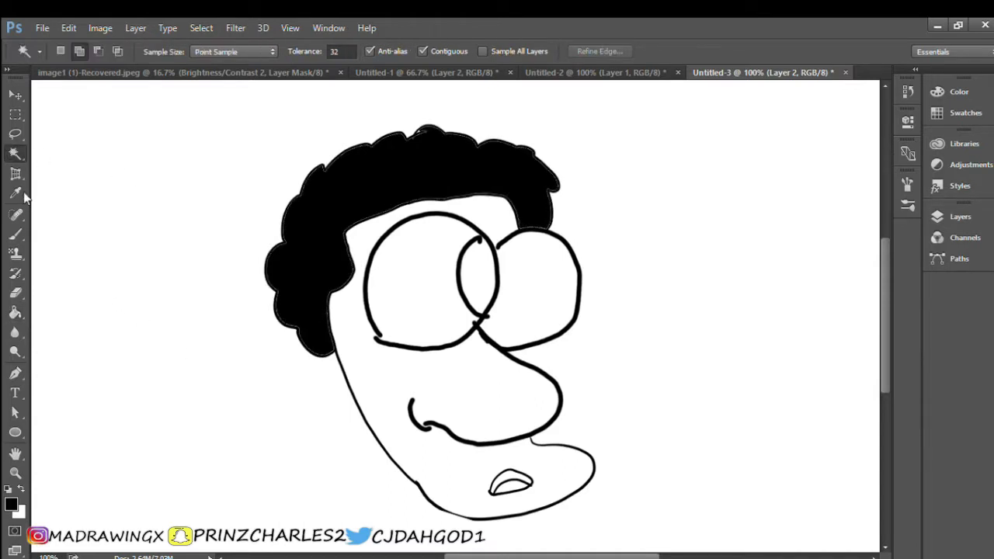
{"action": "left_click", "coordinate": [15, 312]}
{"action": "left_click", "coordinate": [309, 249]}
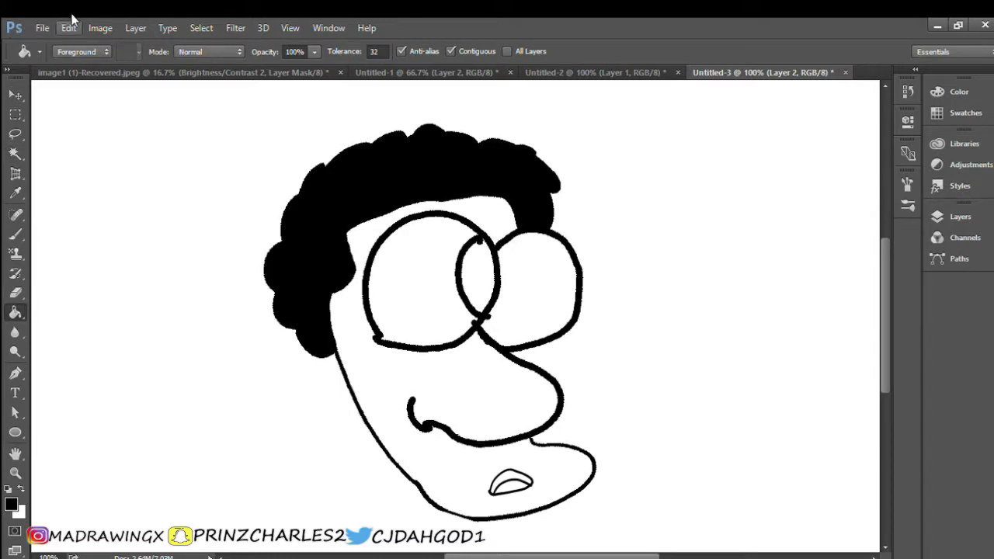
Step: Undo the last black fill and select the face area outside the eyes with the Magic Wand
{"action": "key", "text": "ctrl+z"}
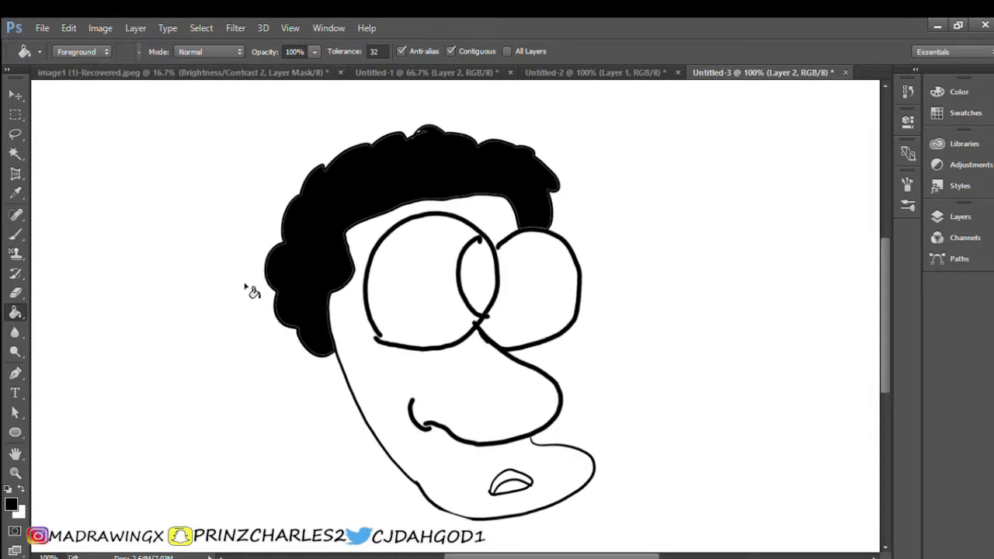
{"action": "left_click", "coordinate": [16, 154]}
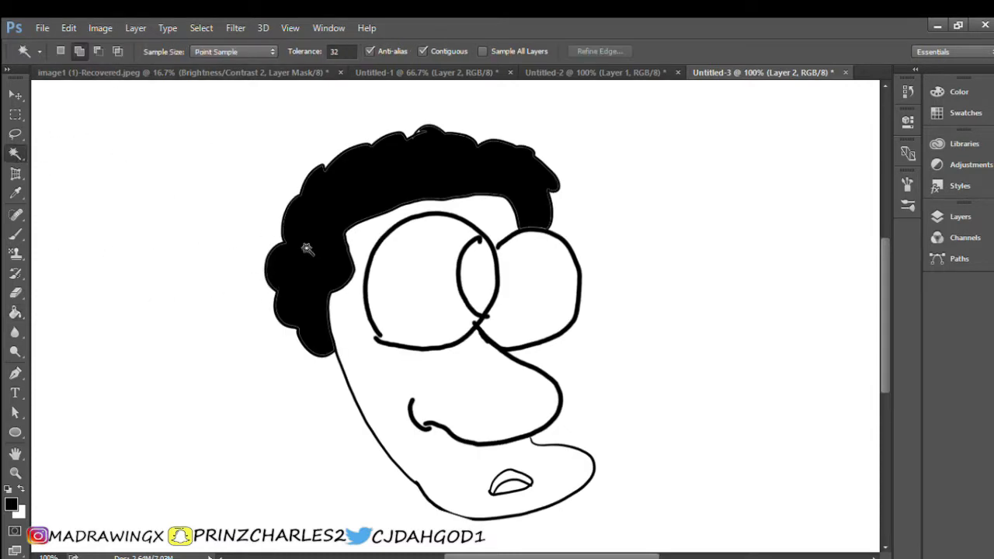
{"action": "left_click", "coordinate": [376, 372]}
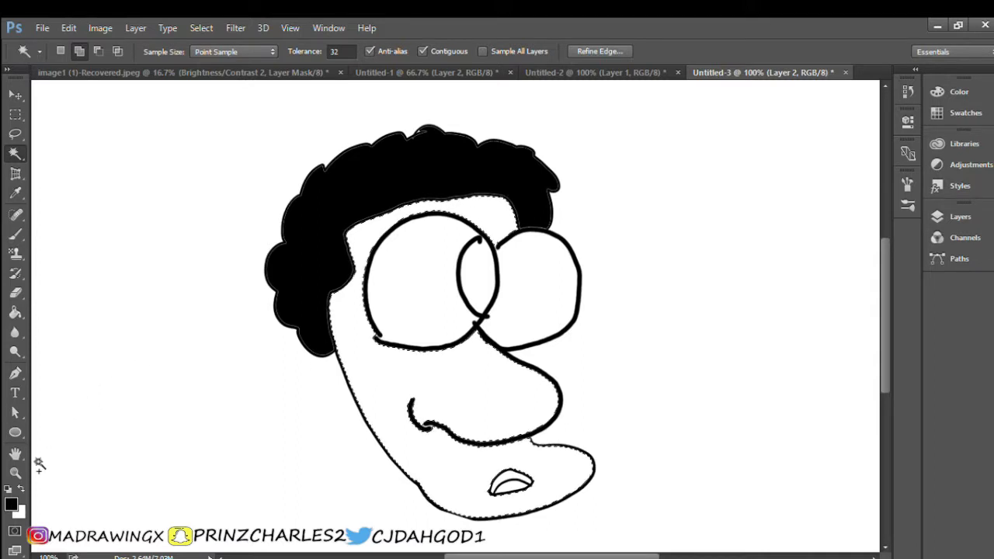
Step: Choose brown as the foreground color, fill the selected face with the Paint Bucket, and deselect it
{"action": "key", "text": "i"}
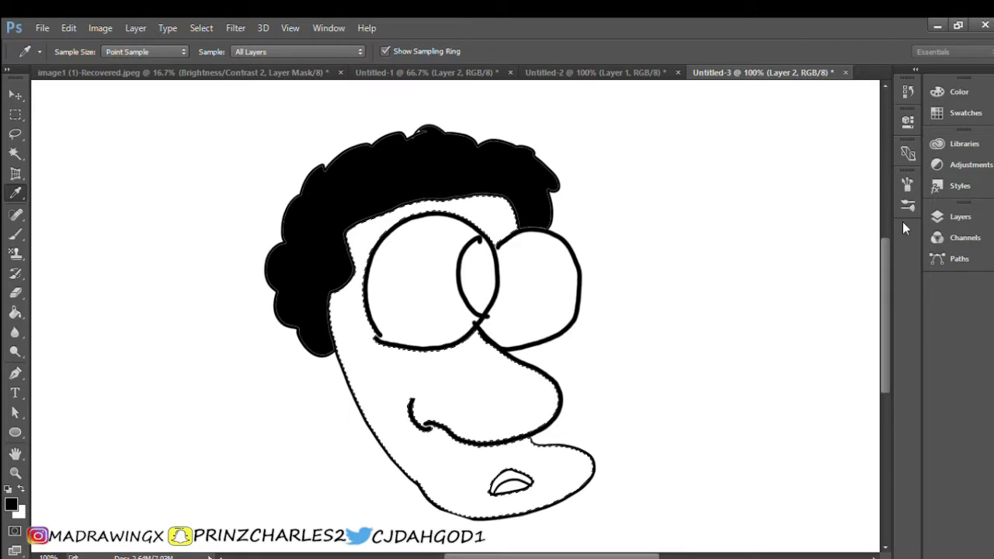
{"action": "key", "text": "w"}
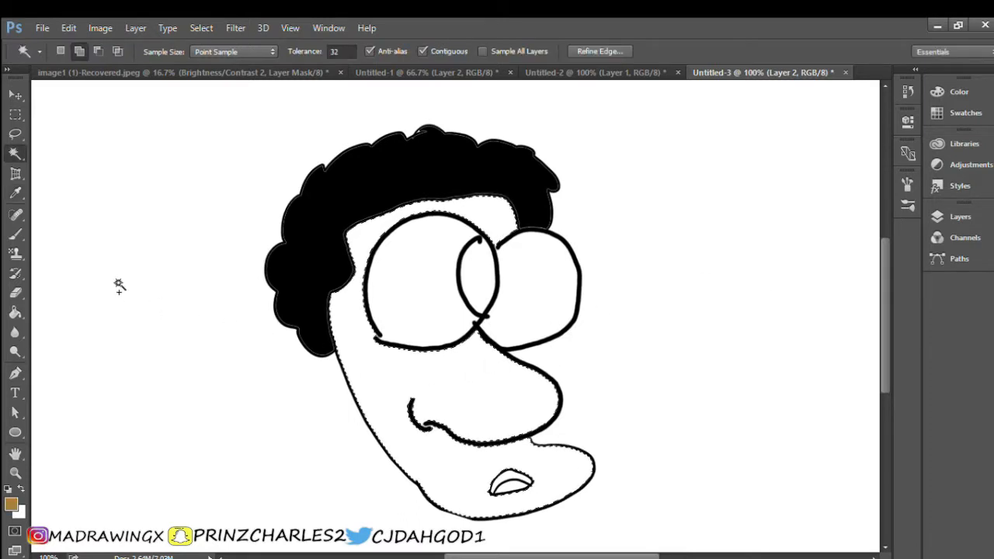
{"action": "left_click", "coordinate": [14, 312]}
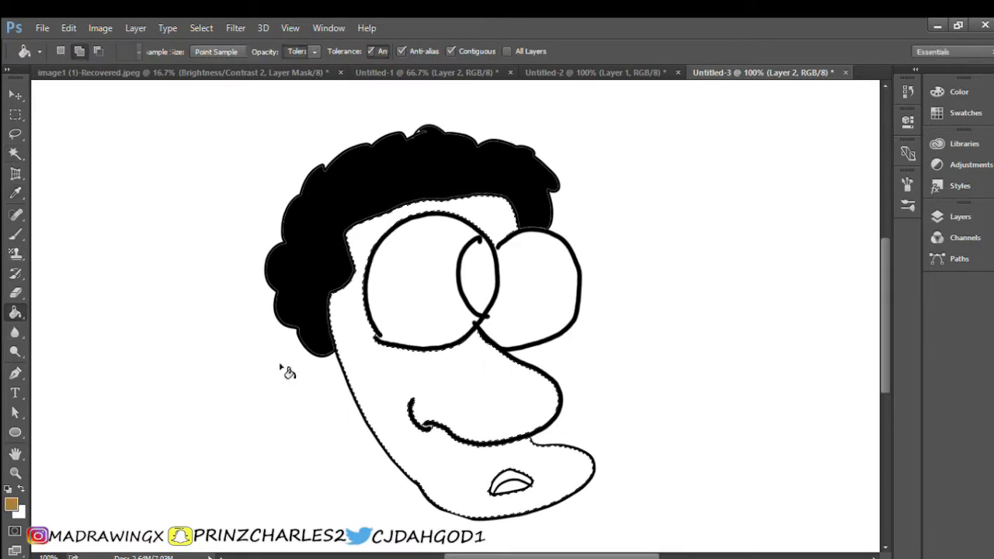
{"action": "left_click", "coordinate": [394, 369]}
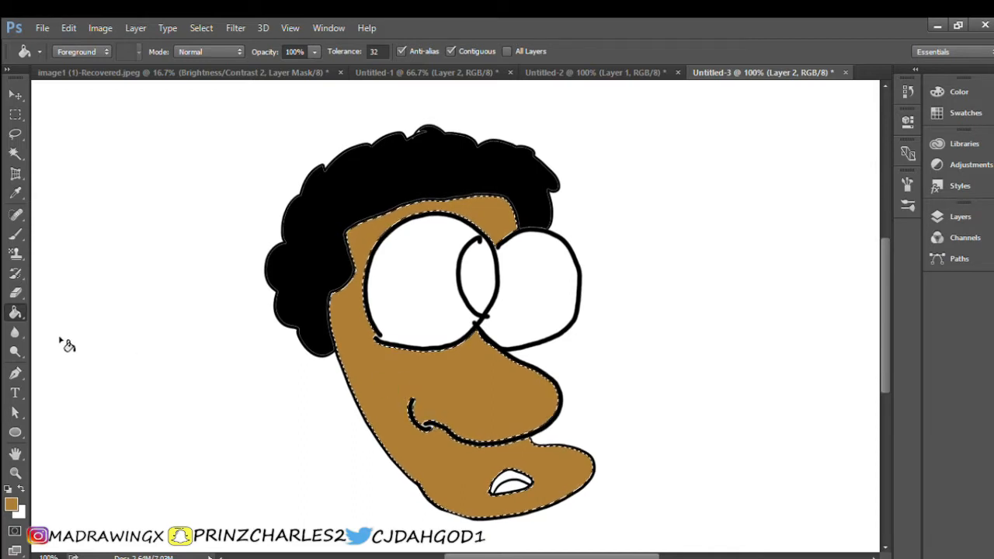
{"action": "left_click", "coordinate": [15, 153]}
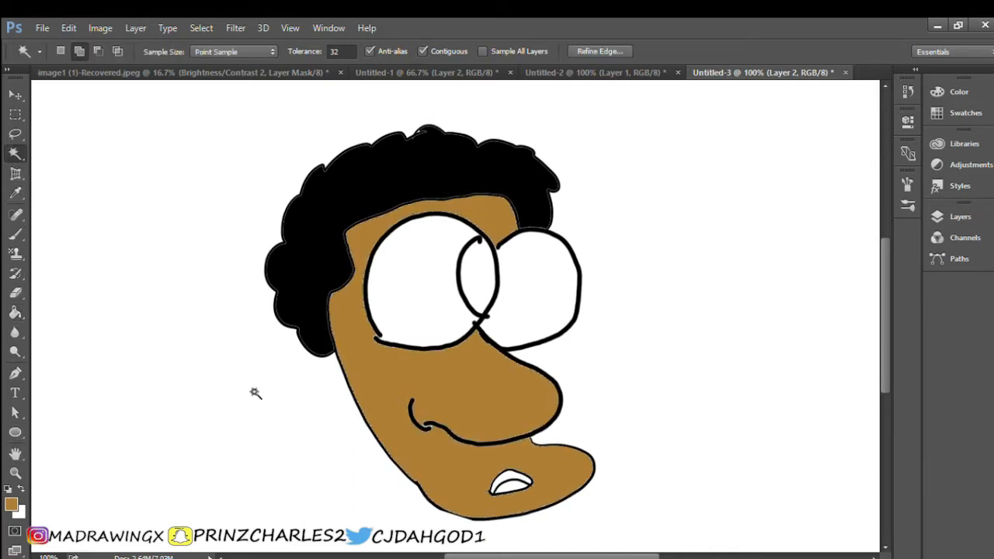
{"action": "key", "text": "ctrl+d"}
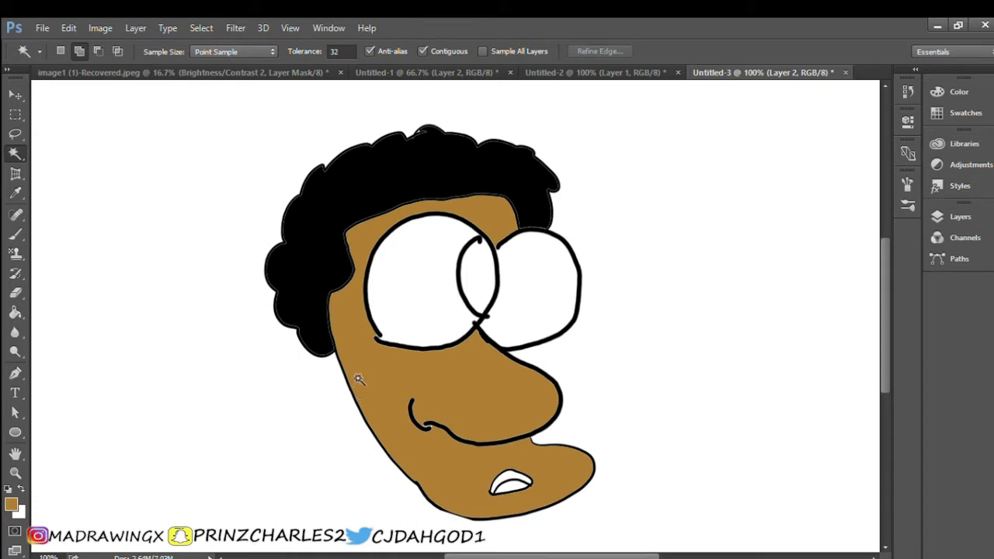
{"action": "left_click", "coordinate": [15, 472]}
{"action": "left_click", "coordinate": [344, 270]}
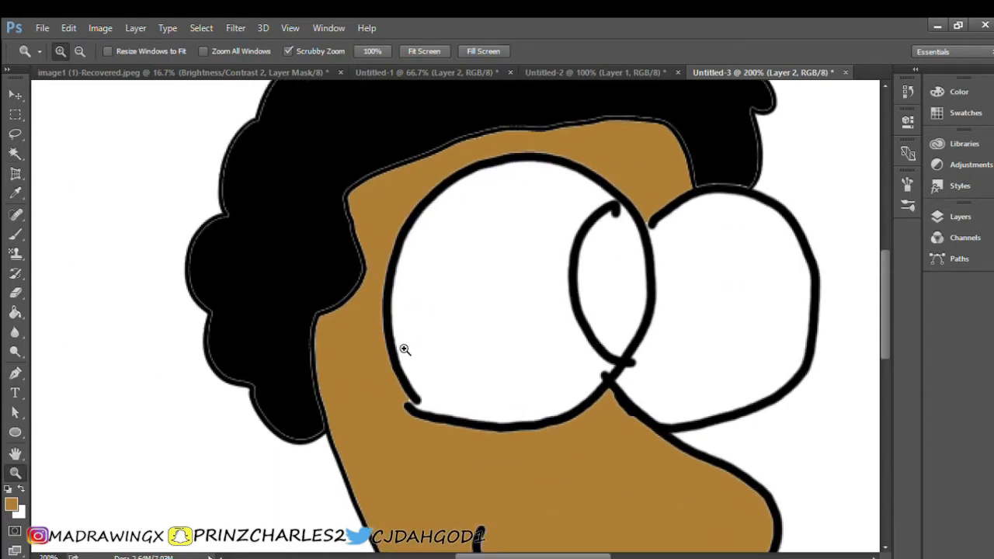
{"action": "scroll", "coordinate": [407, 339], "scroll_direction": "down", "scroll_amount": 1}
{"action": "scroll", "coordinate": [407, 339], "scroll_direction": "down", "scroll_amount": 1}
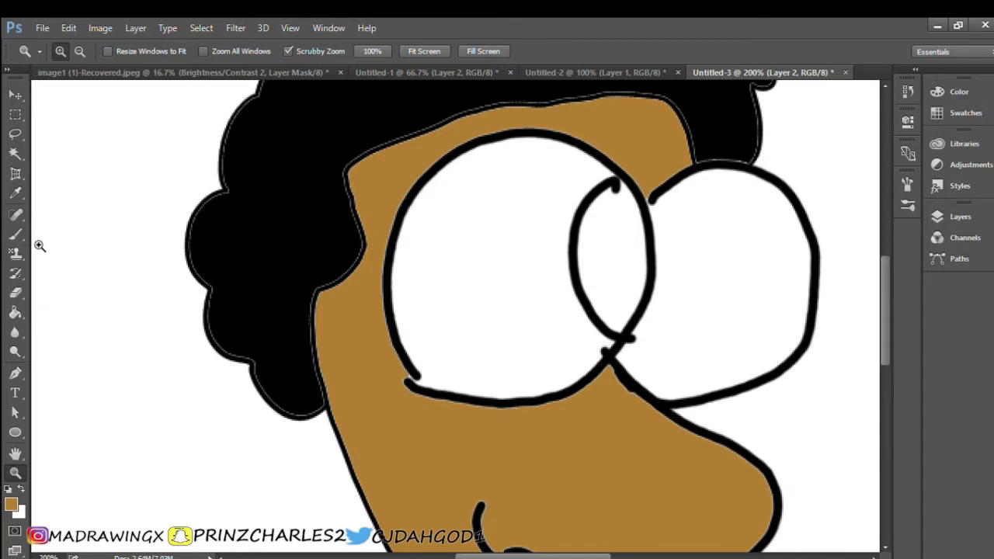
{"action": "left_click", "coordinate": [16, 153]}
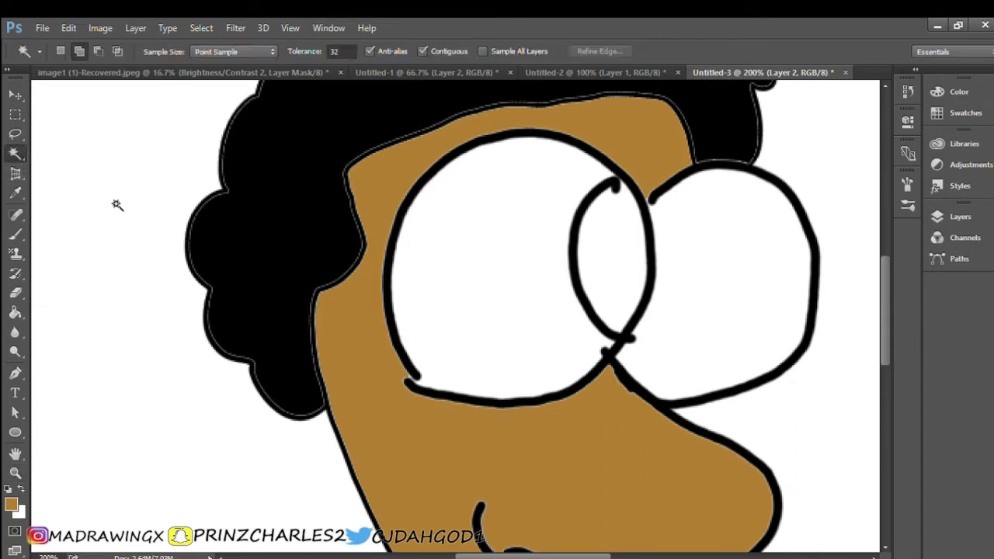
{"action": "left_click", "coordinate": [346, 341]}
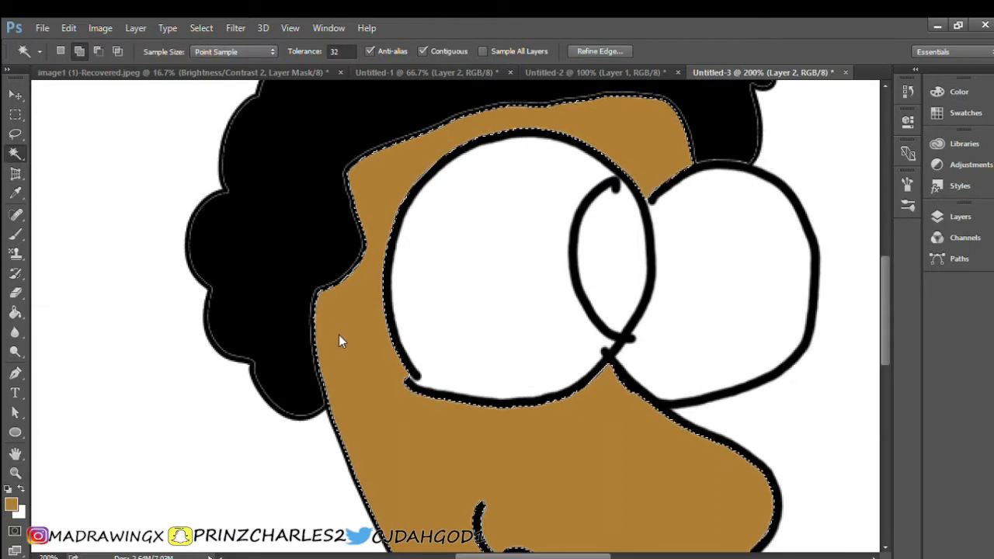
{"action": "left_click", "coordinate": [15, 312]}
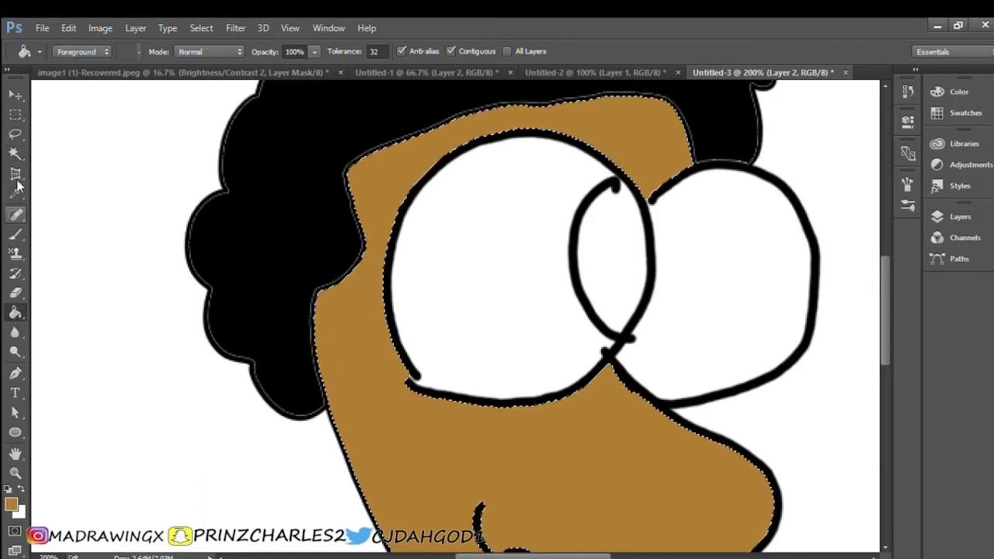
{"action": "left_click", "coordinate": [15, 154]}
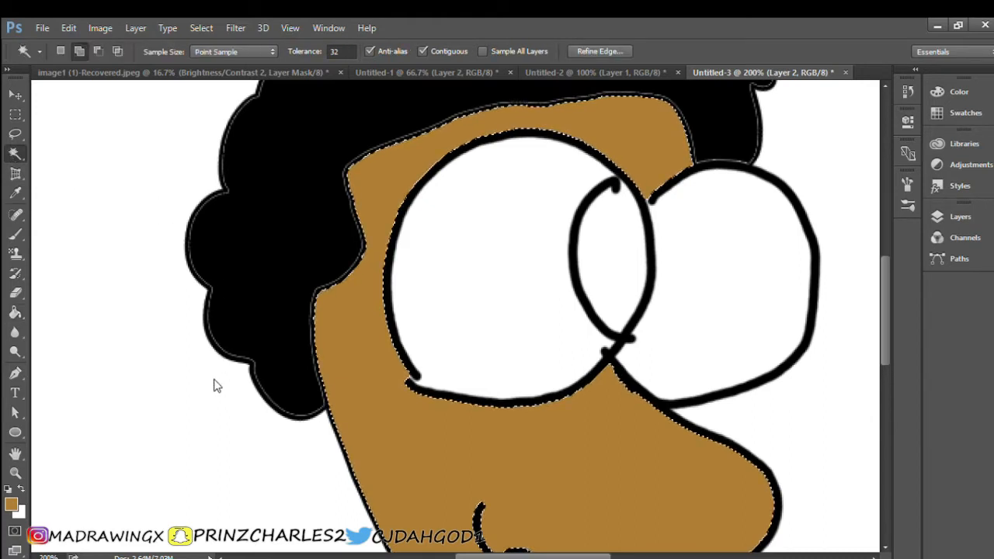
{"action": "key", "text": "ctrl+d"}
Step: Paint over the white gap between the nostril line and the nose line in brown with the size 6 brush
{"action": "scroll", "coordinate": [286, 351], "scroll_direction": "down", "scroll_amount": 2}
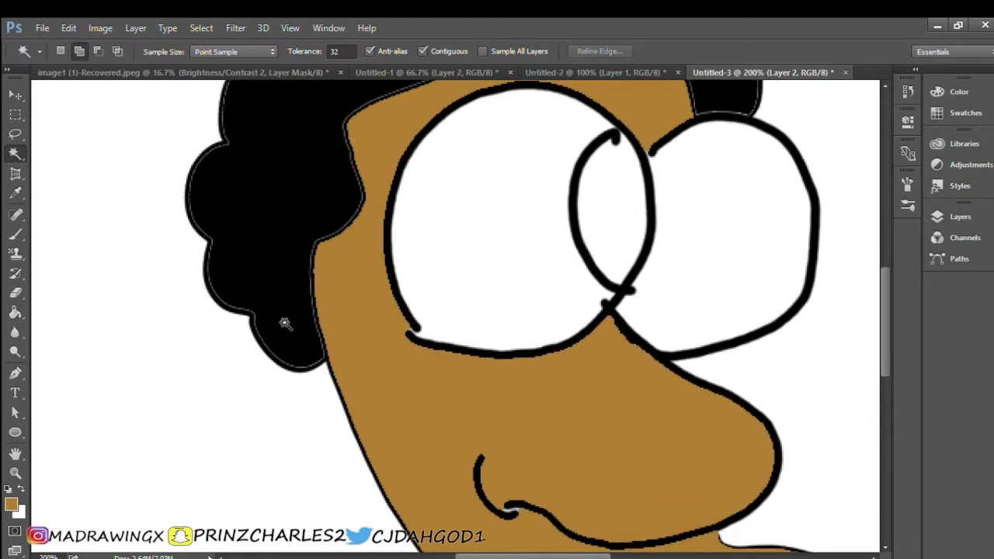
{"action": "scroll", "coordinate": [285, 322], "scroll_direction": "down", "scroll_amount": 5}
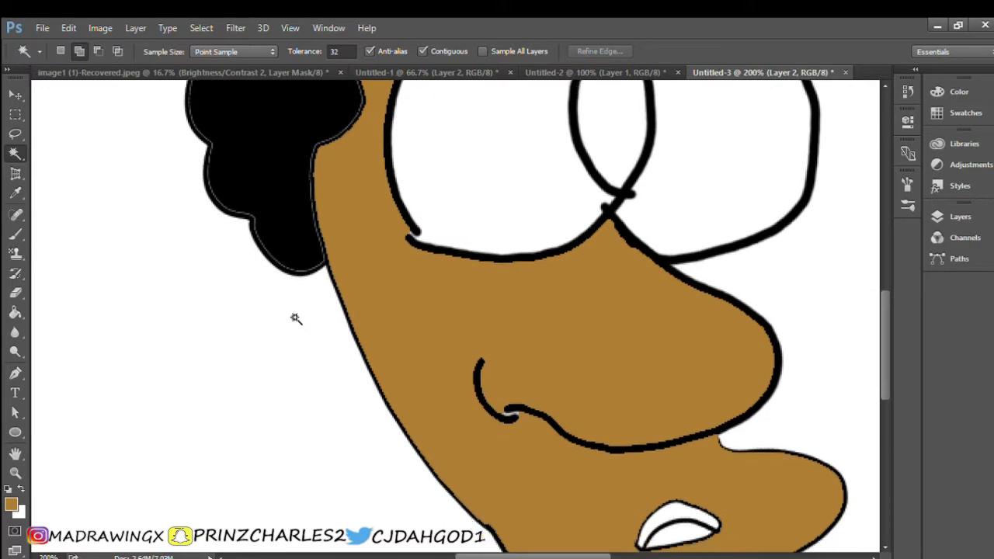
{"action": "scroll", "coordinate": [299, 318], "scroll_direction": "down", "scroll_amount": 1}
{"action": "left_click", "coordinate": [15, 472]}
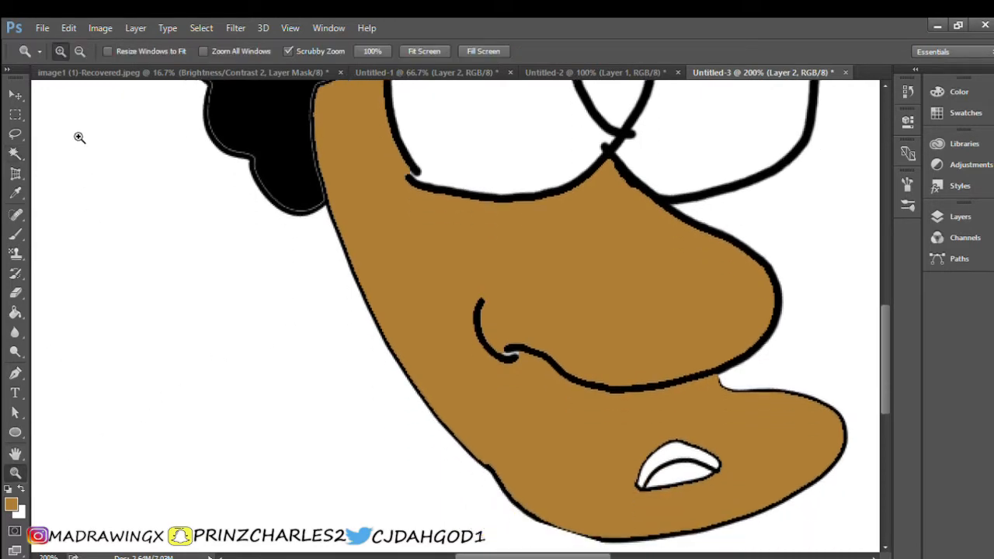
{"action": "left_click", "coordinate": [533, 340]}
{"action": "left_click", "coordinate": [506, 373]}
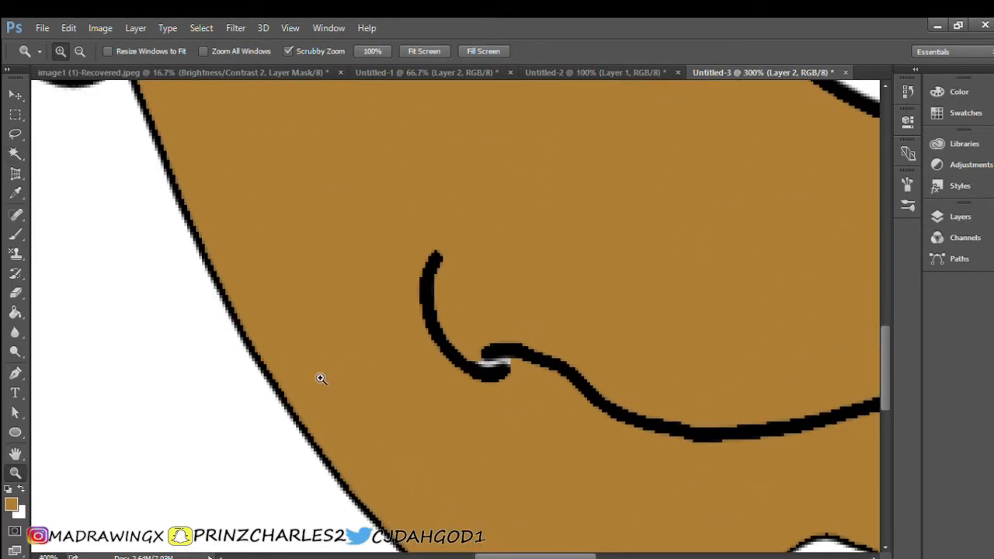
{"action": "left_click", "coordinate": [15, 234]}
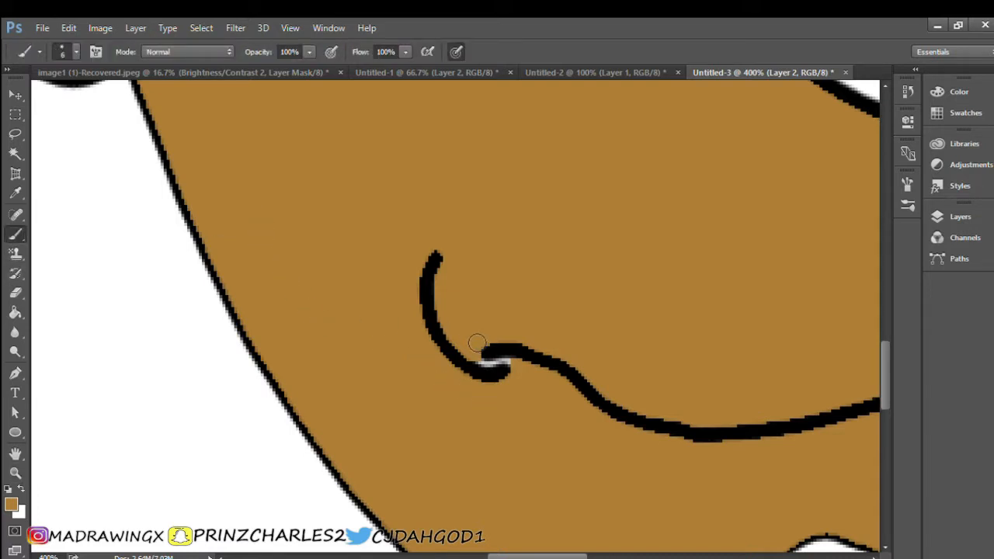
{"action": "left_click_drag", "start_coordinate": [497, 365], "coordinate": [513, 373]}
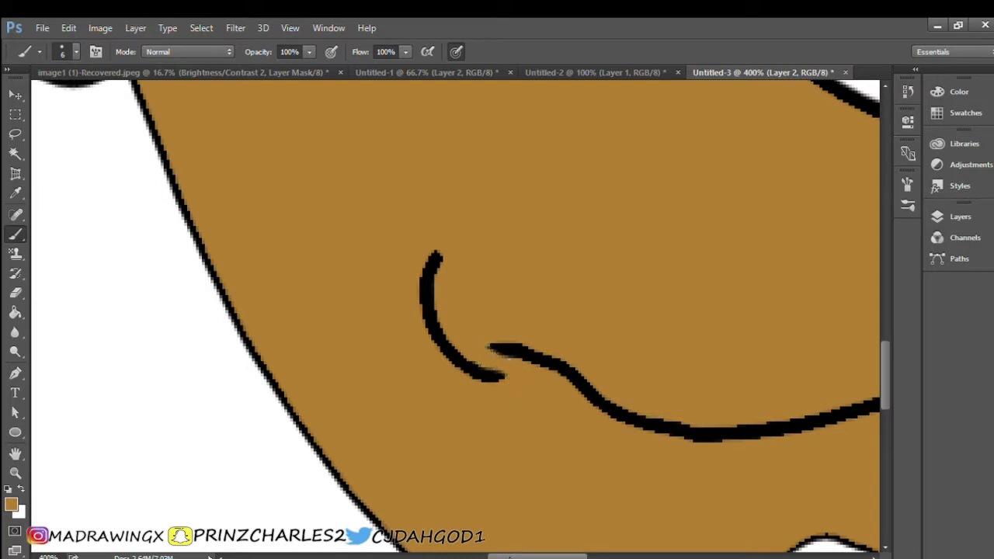
Step: Set the foreground color to black and fill the upper part of the mouth and its outline with the Paint Bucket
{"action": "left_click", "coordinate": [15, 472]}
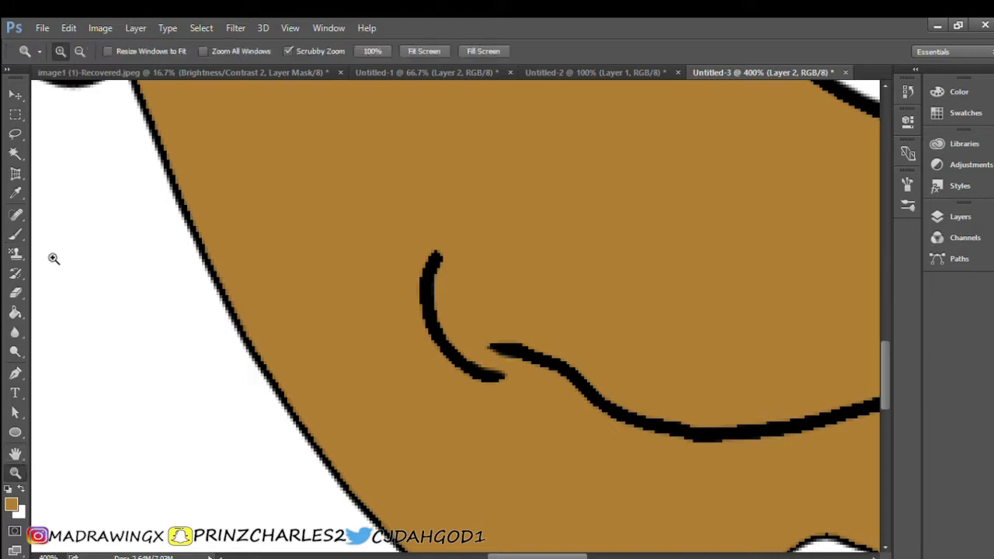
{"action": "left_click", "coordinate": [456, 158], "text": "alt"}
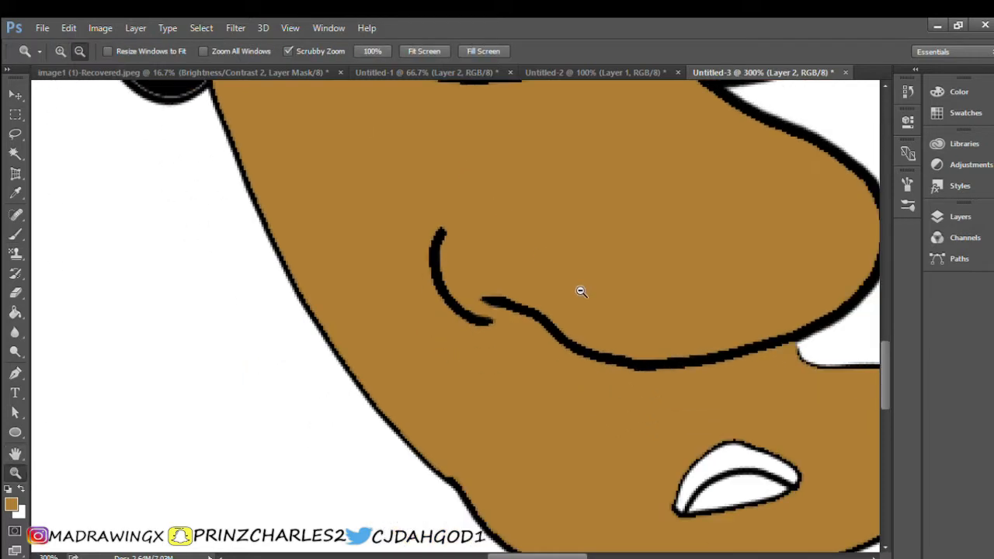
{"action": "left_click", "coordinate": [586, 289], "text": "alt"}
{"action": "left_click_drag", "start_coordinate": [562, 557], "coordinate": [593, 557]}
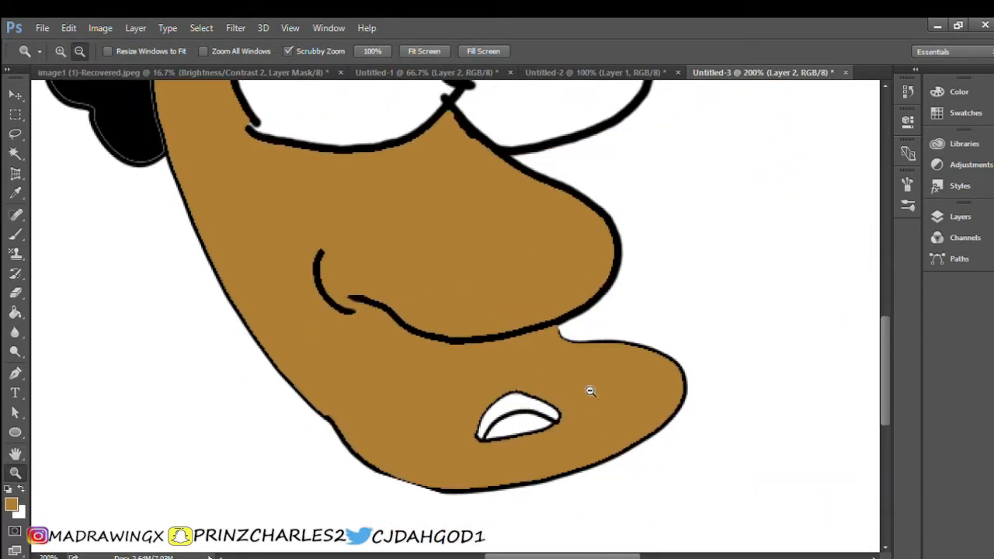
{"action": "scroll", "coordinate": [590, 391], "scroll_direction": "up", "scroll_amount": 2}
{"action": "left_click", "coordinate": [486, 367]}
{"action": "scroll", "coordinate": [485, 366], "scroll_direction": "up", "scroll_amount": 2}
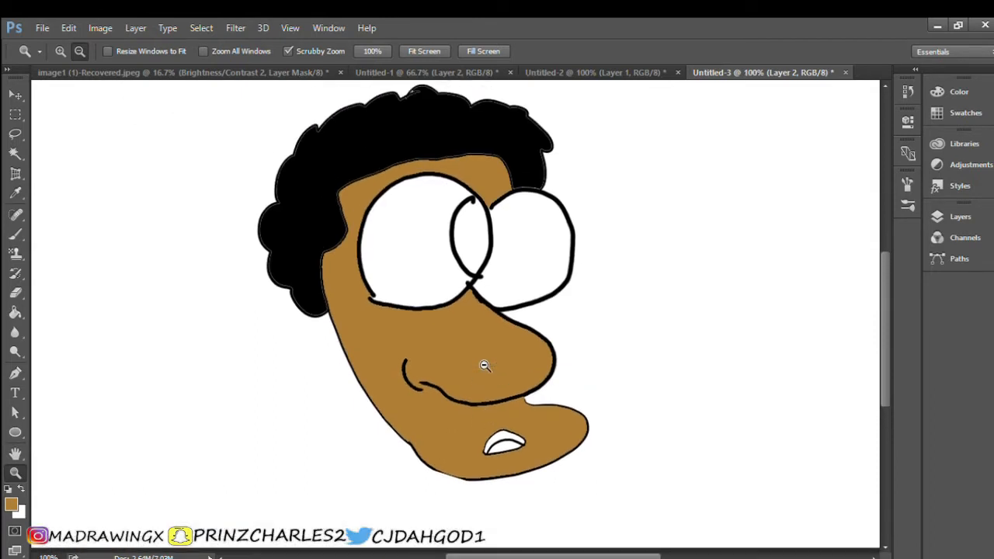
{"action": "key", "text": "i"}
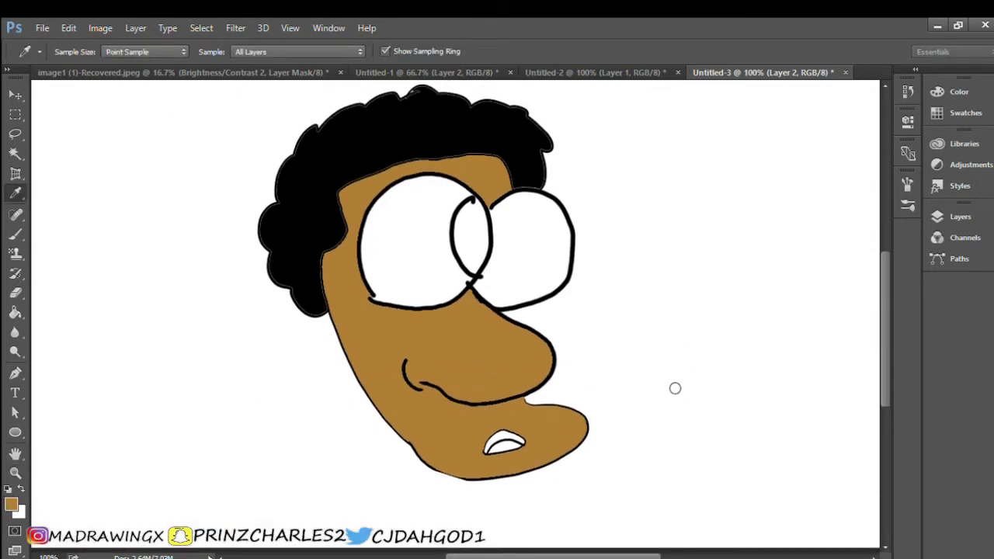
{"action": "key", "text": "z"}
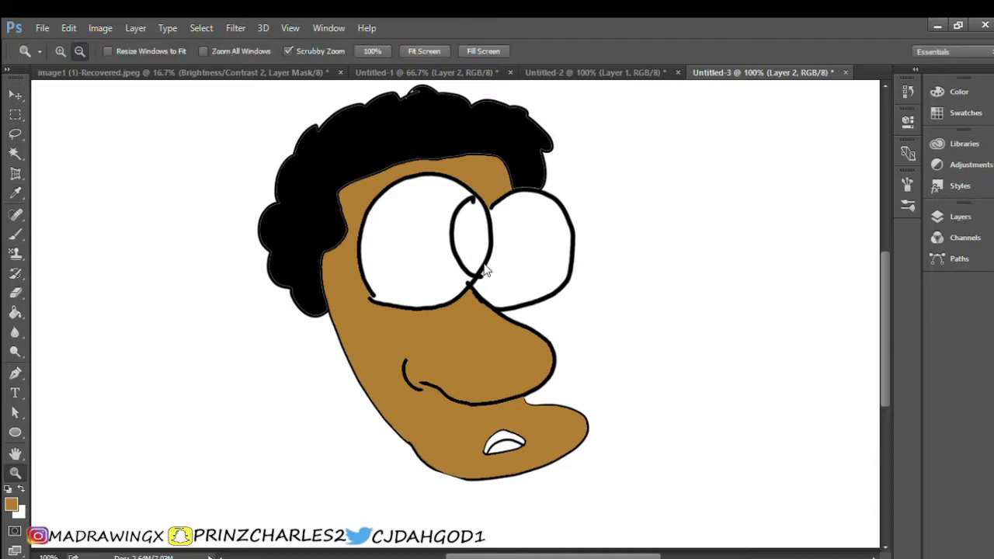
{"action": "key", "text": "d"}
{"action": "left_click", "coordinate": [15, 312]}
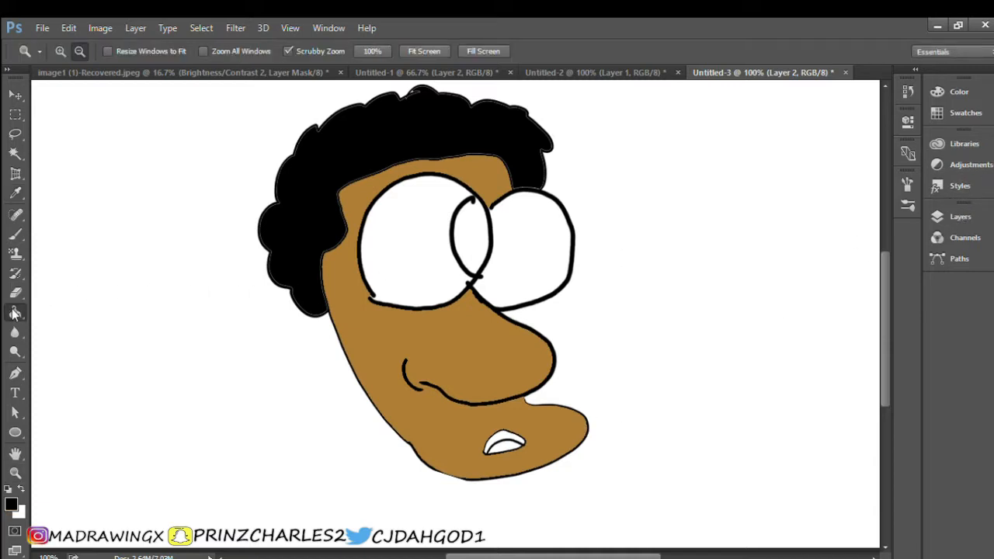
{"action": "left_click", "coordinate": [501, 439]}
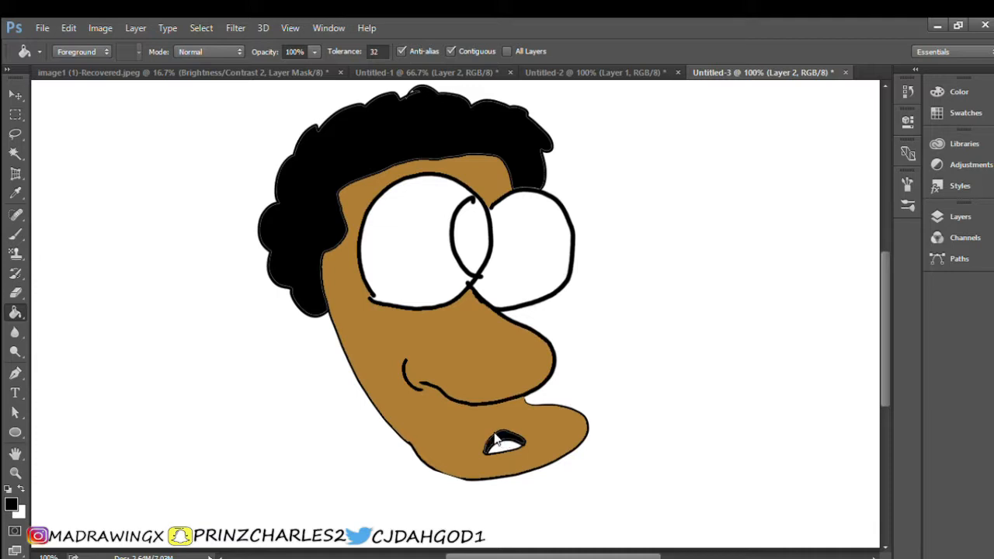
{"action": "left_click", "coordinate": [504, 447]}
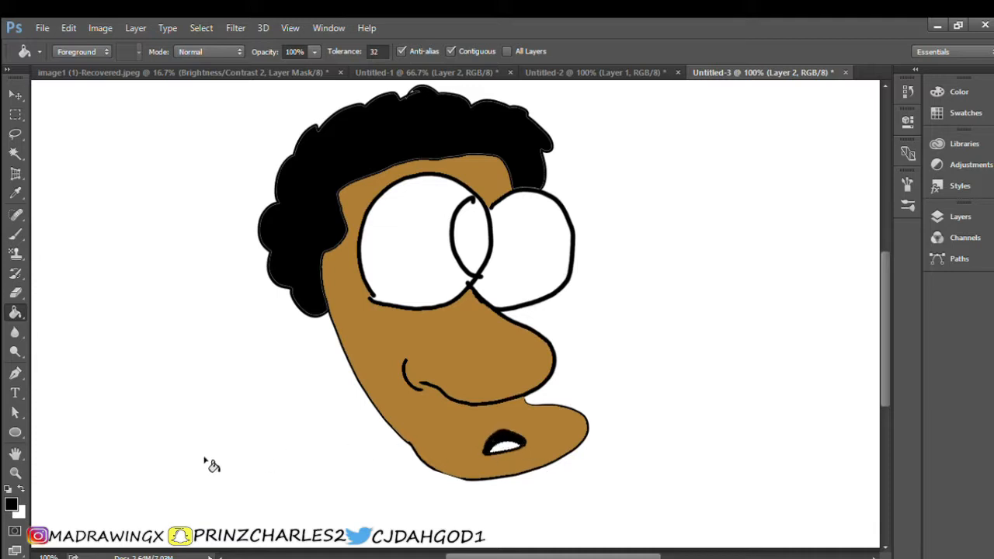
Step: Choose red as the foreground color and fill the white tongue area in the mouth with the Paint Bucket
{"action": "key", "text": "i"}
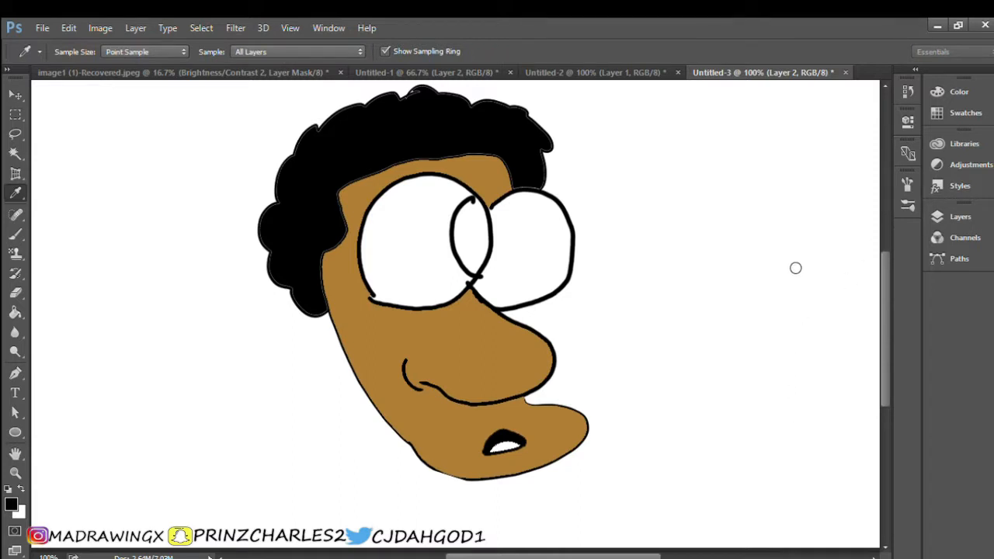
{"action": "key", "text": "g"}
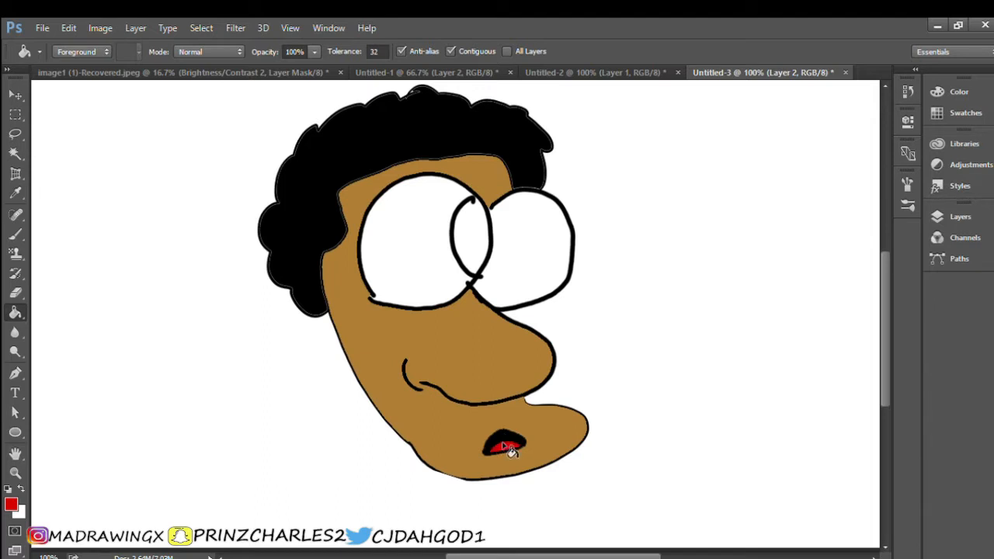
{"action": "scroll", "coordinate": [508, 368], "scroll_direction": "up", "scroll_amount": 2}
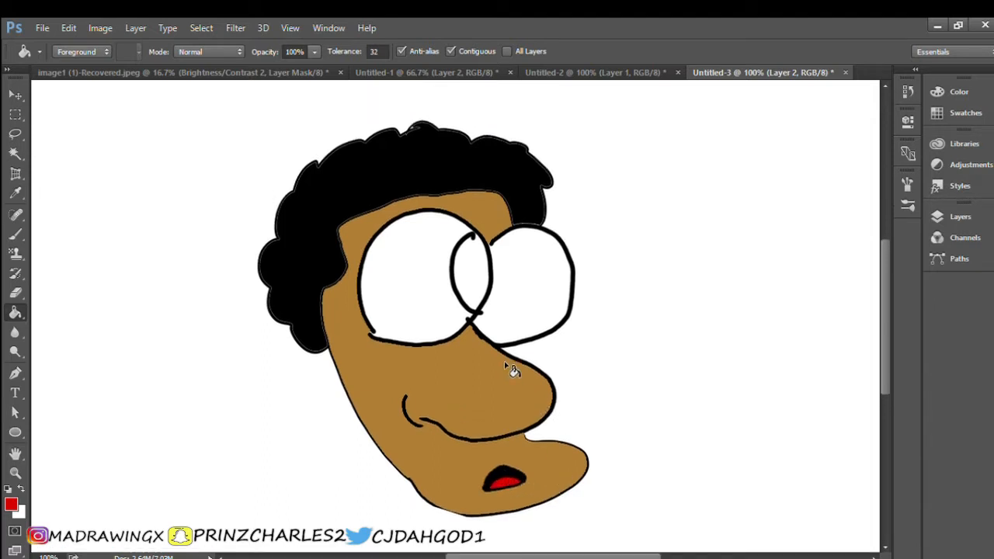
{"action": "scroll", "coordinate": [505, 363], "scroll_direction": "down", "scroll_amount": 3}
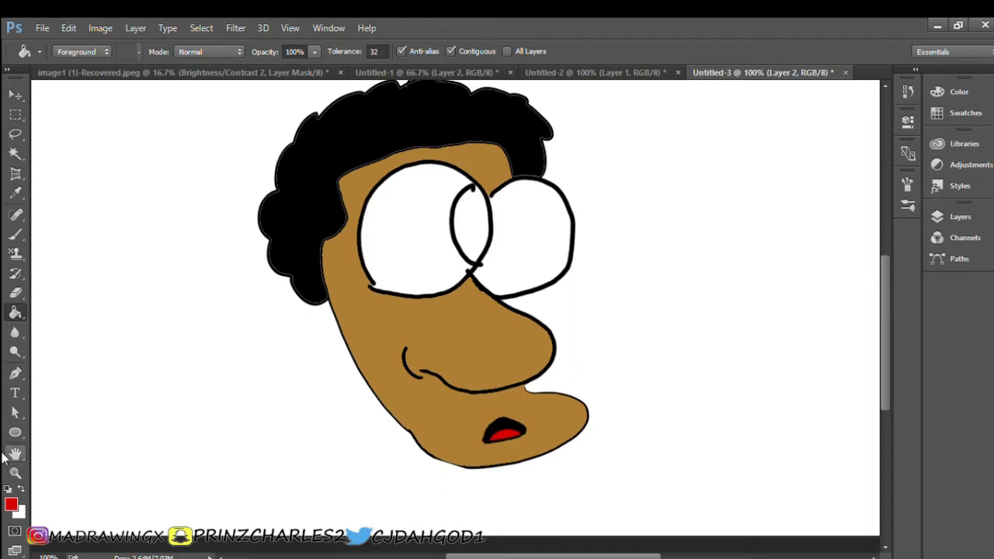
{"action": "left_click", "coordinate": [15, 473]}
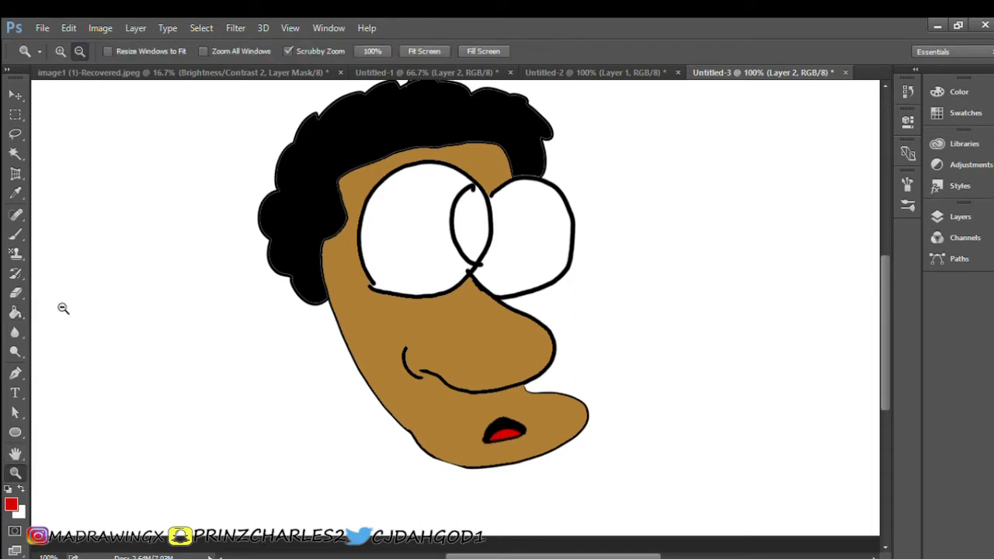
Step: Select the Background layer and fill it with red using the Paint Bucket
{"action": "left_click", "coordinate": [59, 51]}
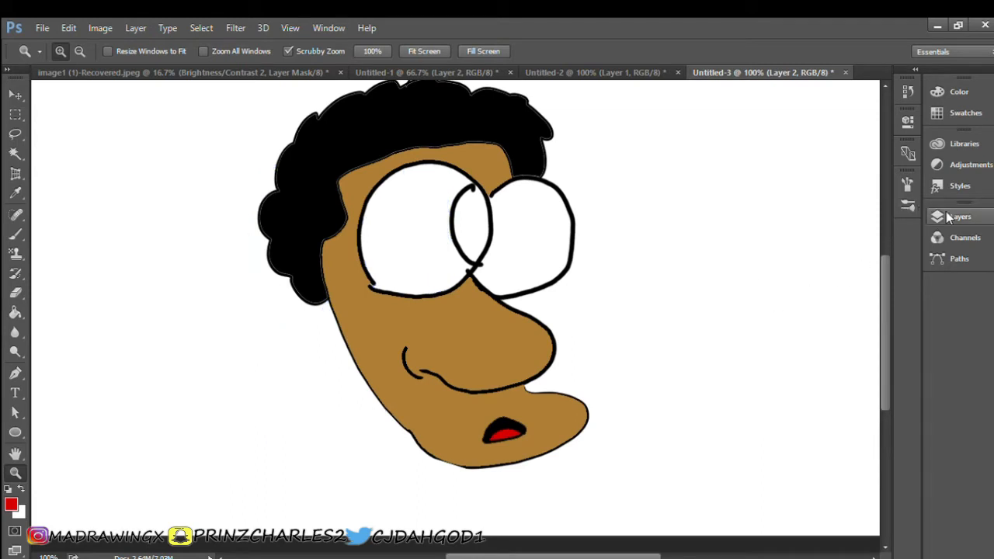
{"action": "left_click", "coordinate": [862, 328]}
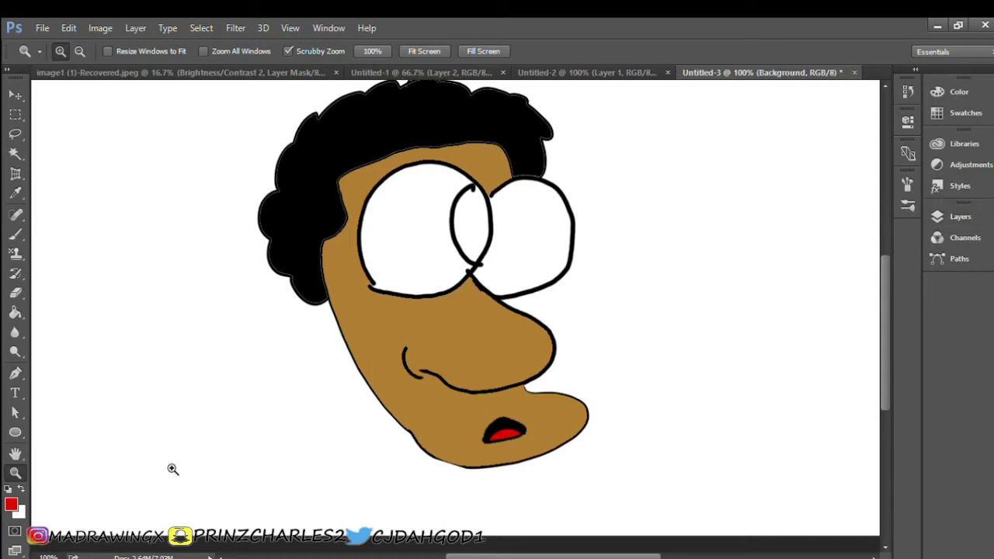
{"action": "left_click", "coordinate": [80, 51]}
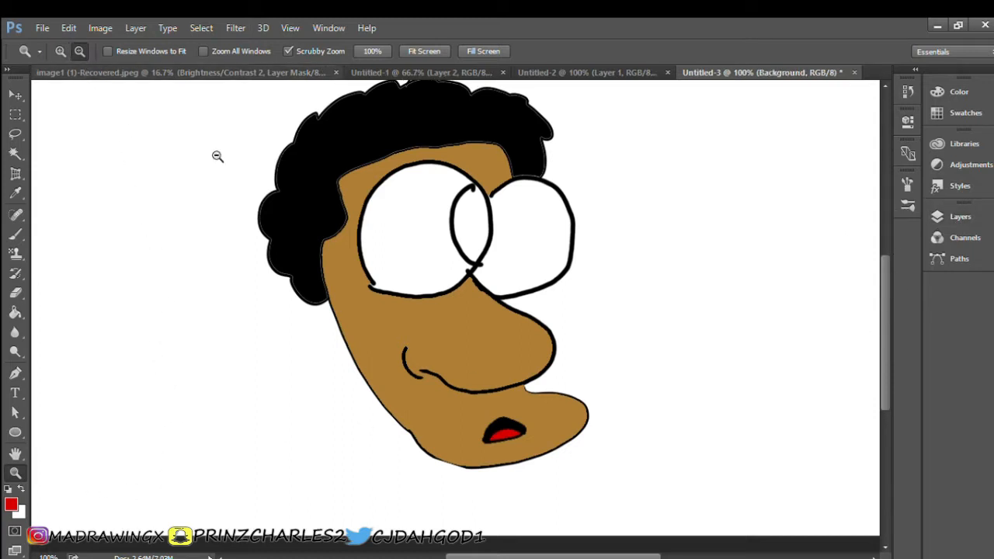
{"action": "left_click", "coordinate": [217, 156]}
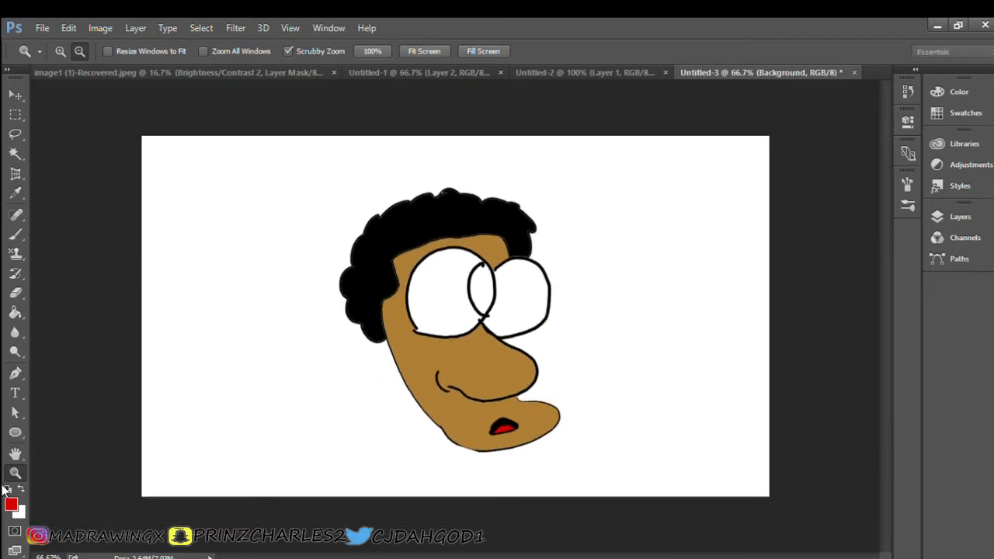
{"action": "left_click", "coordinate": [13, 314]}
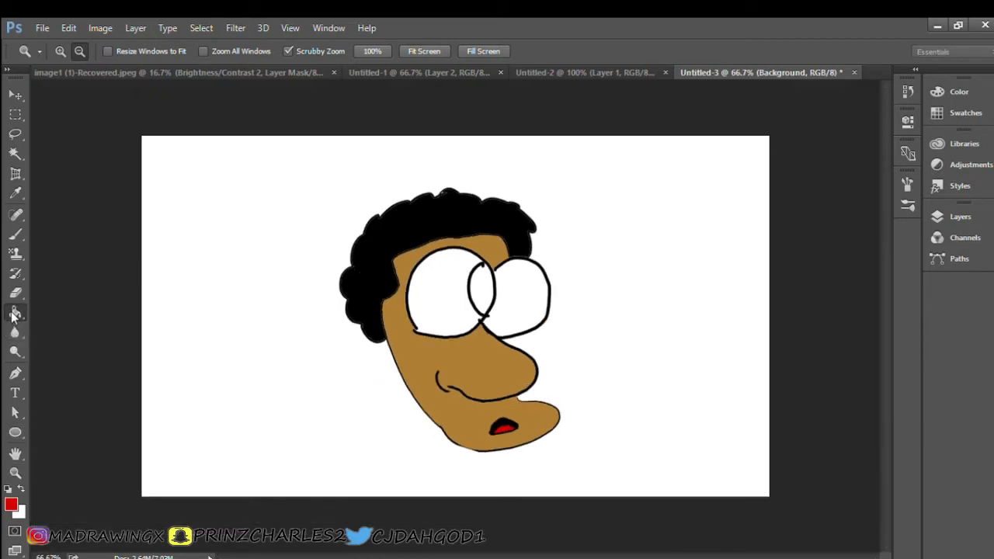
{"action": "left_click", "coordinate": [264, 285]}
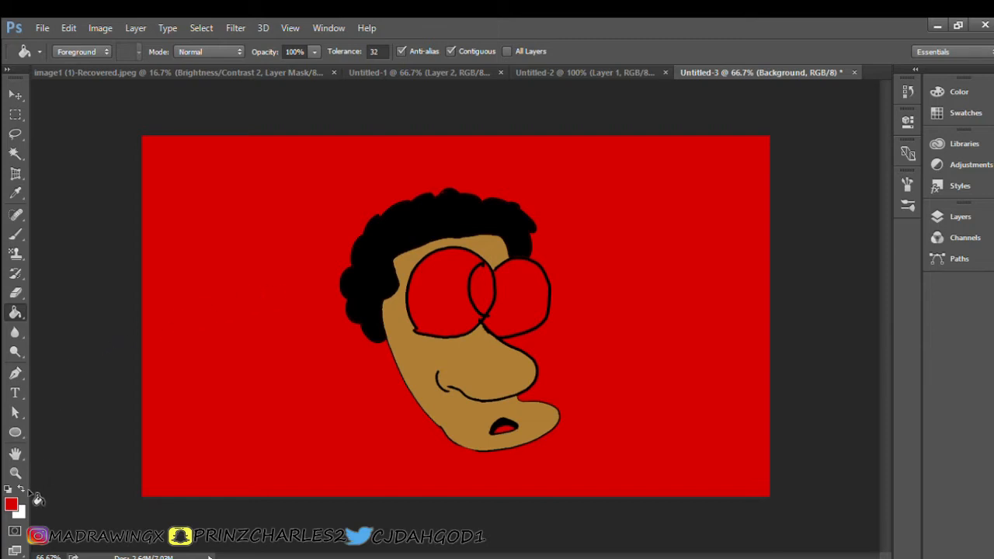
Step: Set the foreground color to white and fill the red Background layer with it using the Paint Bucket
{"action": "key", "text": "i"}
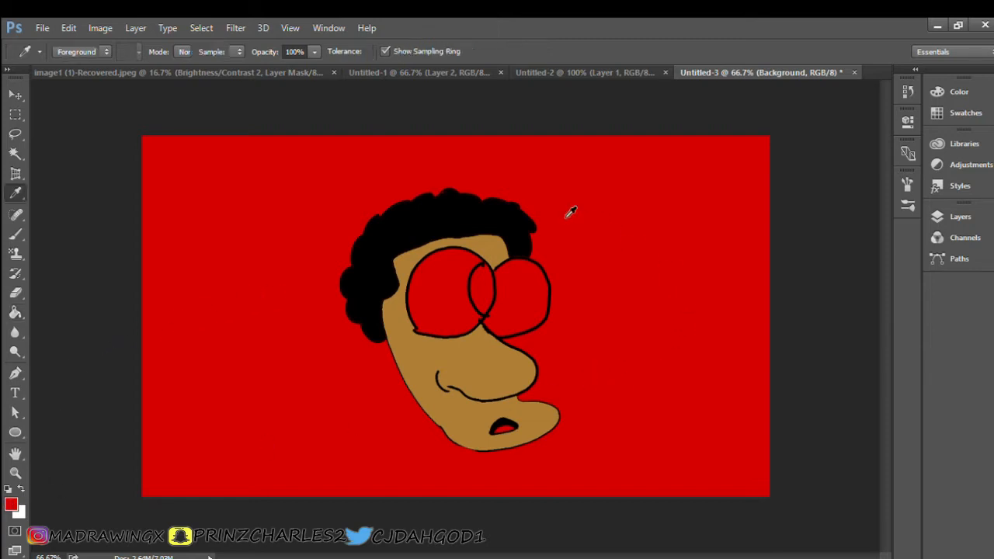
{"action": "key", "text": "g"}
{"action": "key", "text": "x"}
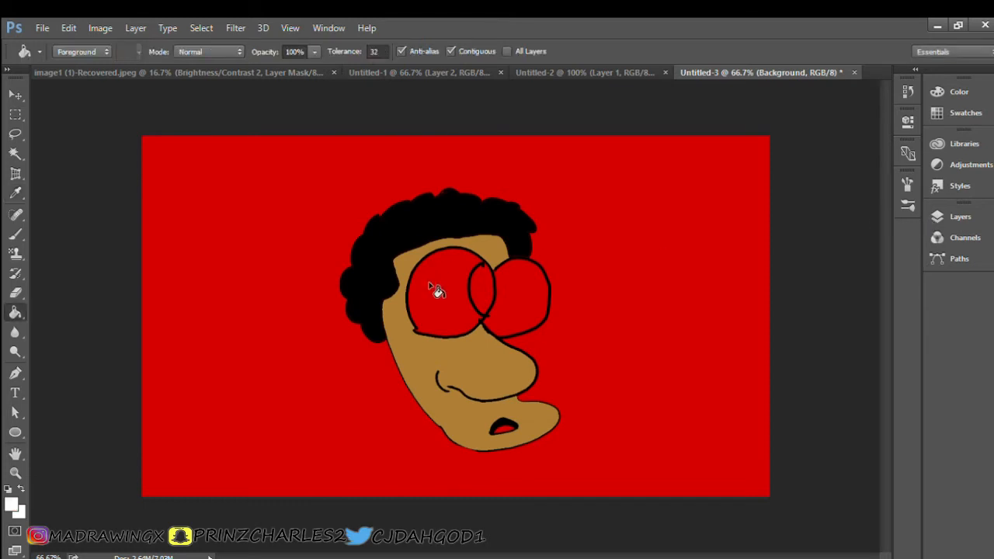
{"action": "left_click", "coordinate": [433, 289]}
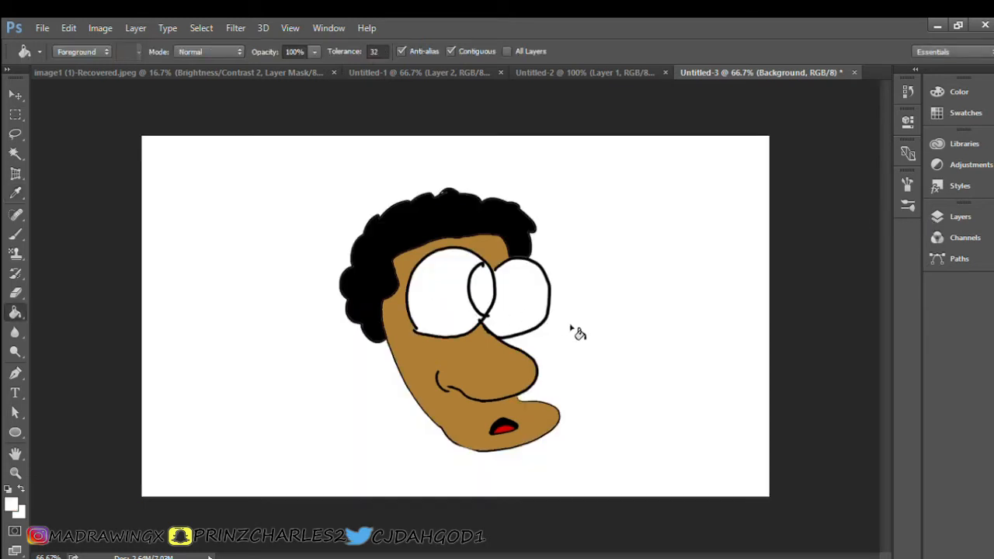
Step: Activate the size 6 Brush tool for painting on the Background layer in white
{"action": "left_click", "coordinate": [15, 472]}
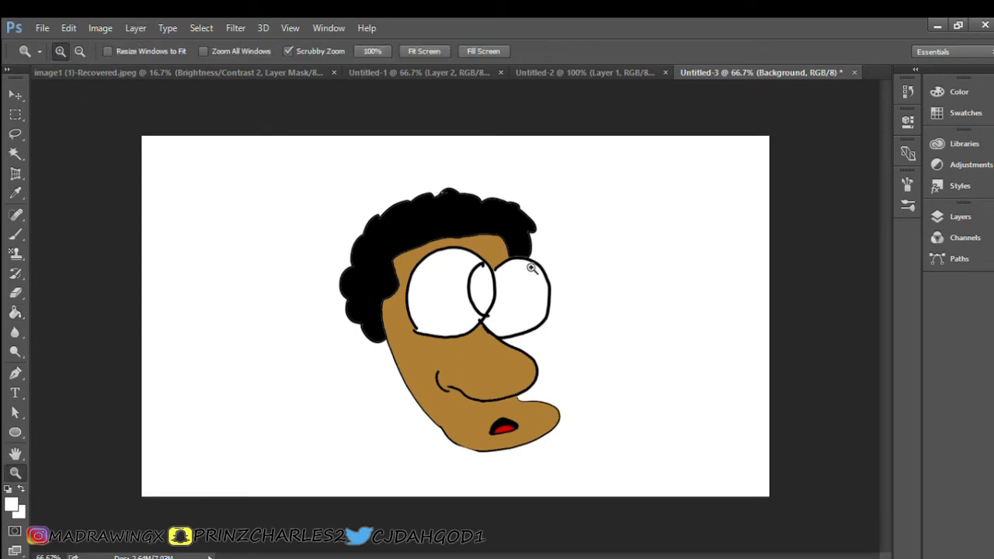
{"action": "left_click", "coordinate": [599, 327]}
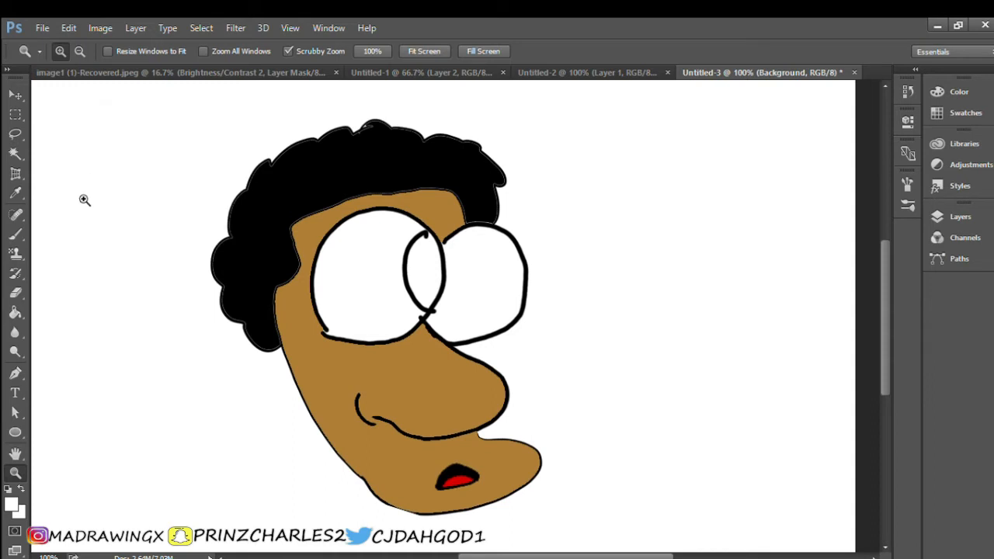
{"action": "left_click", "coordinate": [15, 234]}
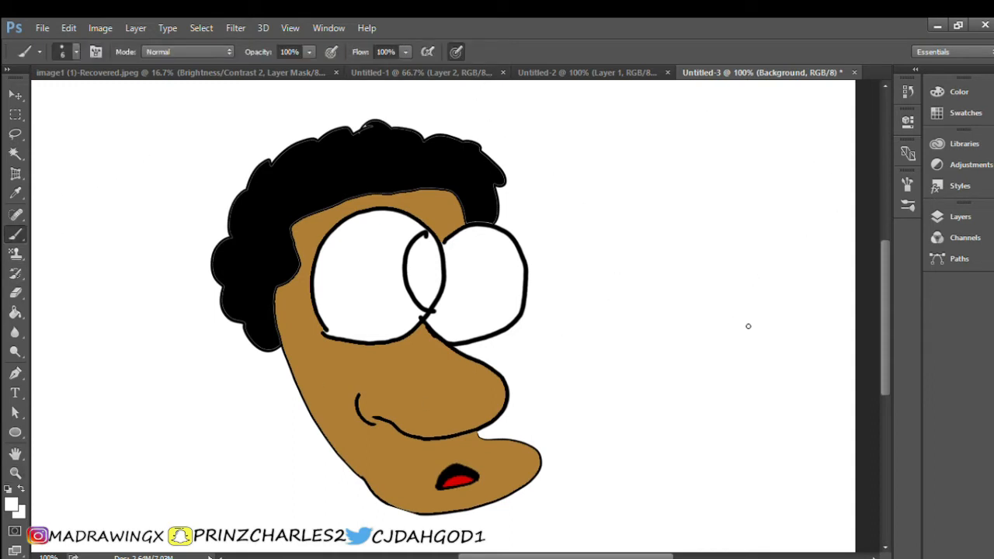
{"action": "scroll", "coordinate": [810, 313], "scroll_direction": "down", "scroll_amount": 2}
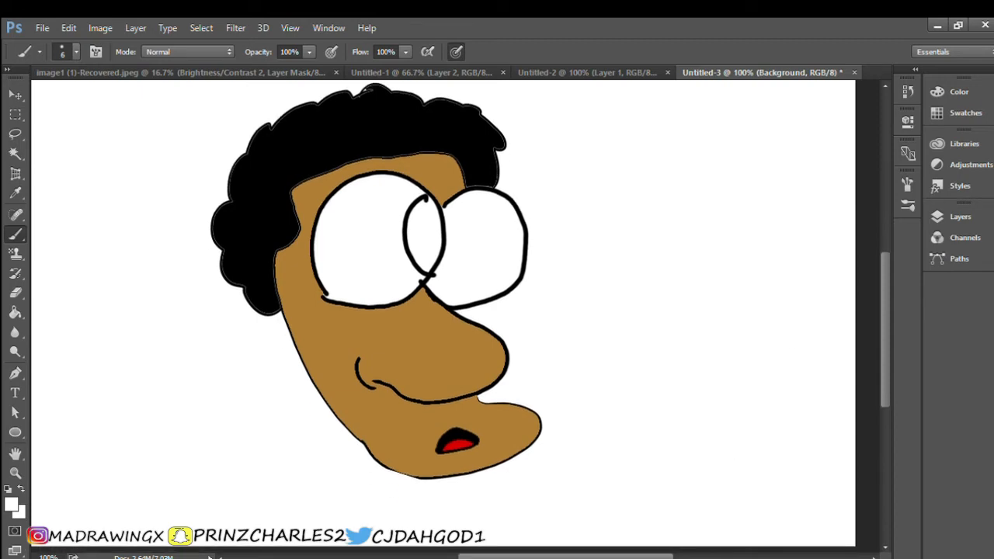